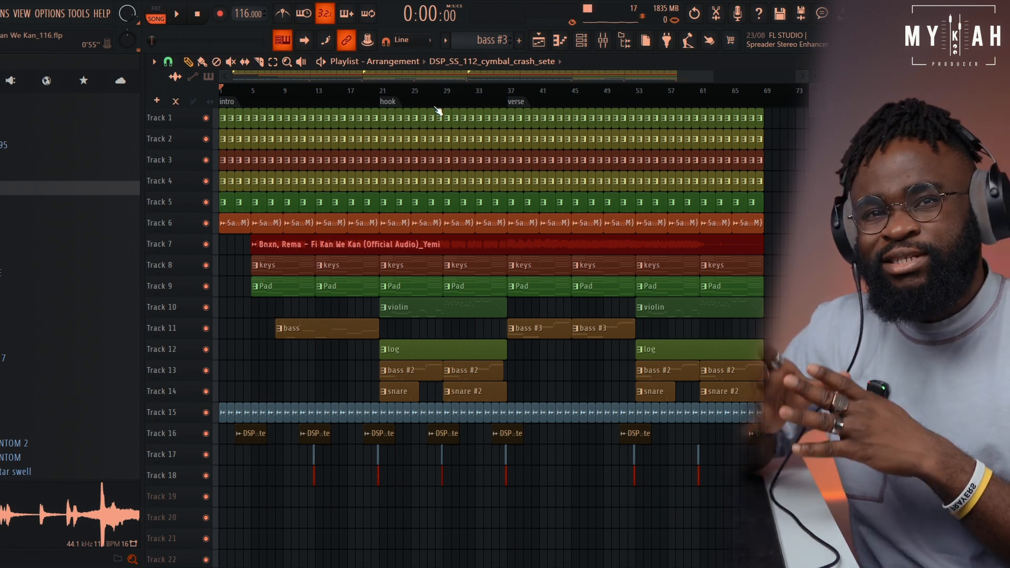
Play the full arrangement, toggling the vocal on Track 7 off and on, leave it muted, and stop playback
key(space)
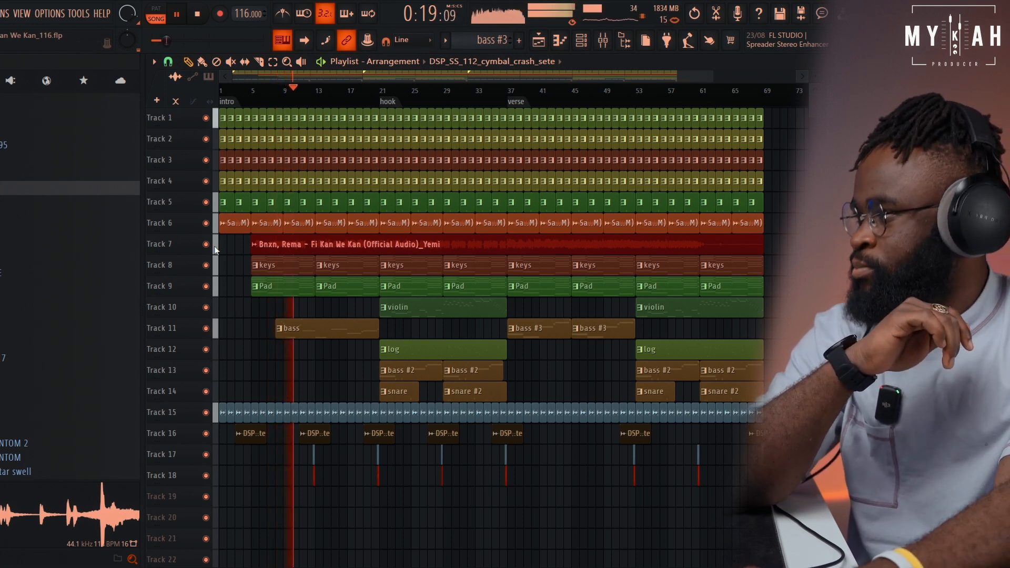
click(206, 245)
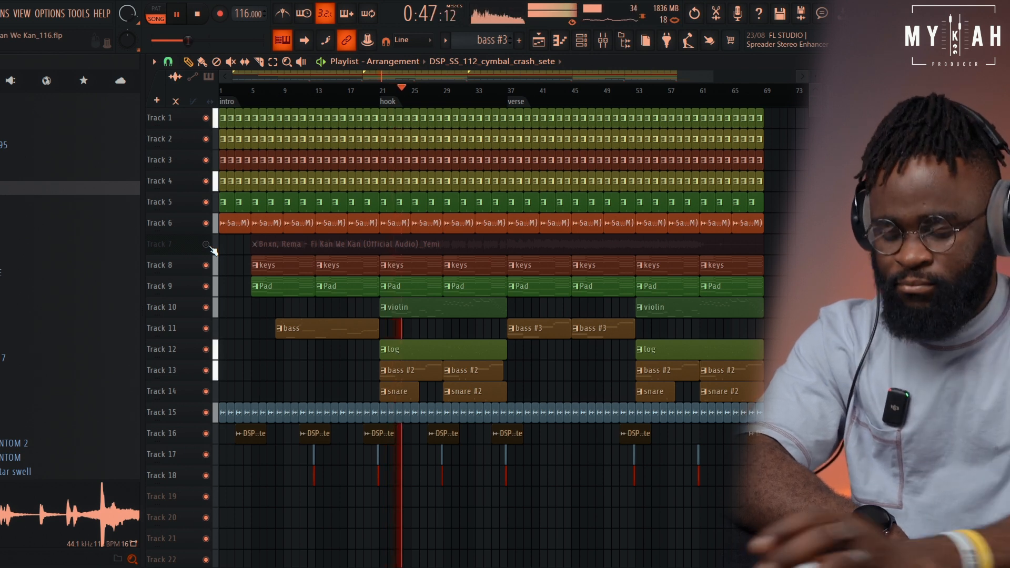
click(211, 247)
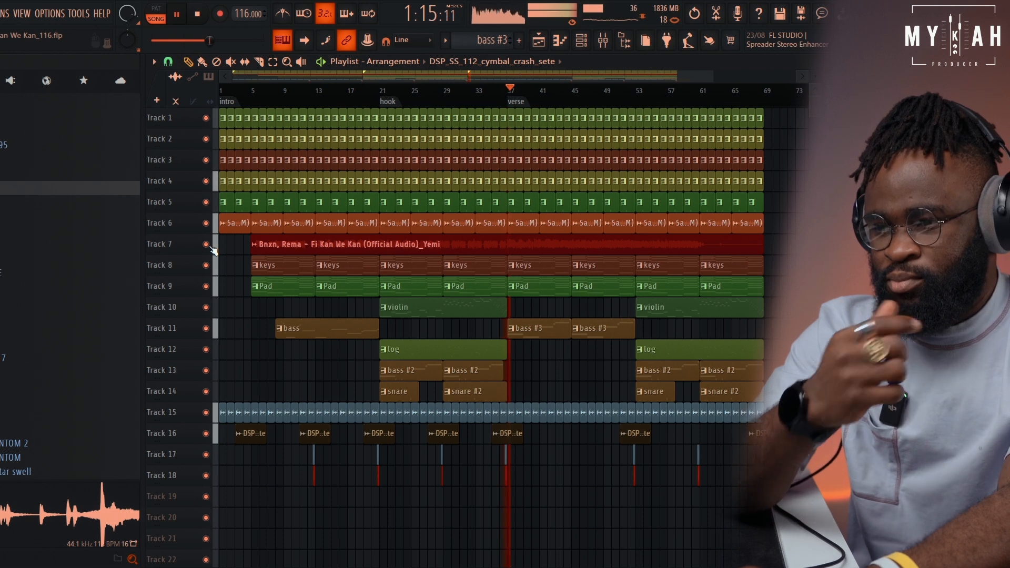
click(208, 246)
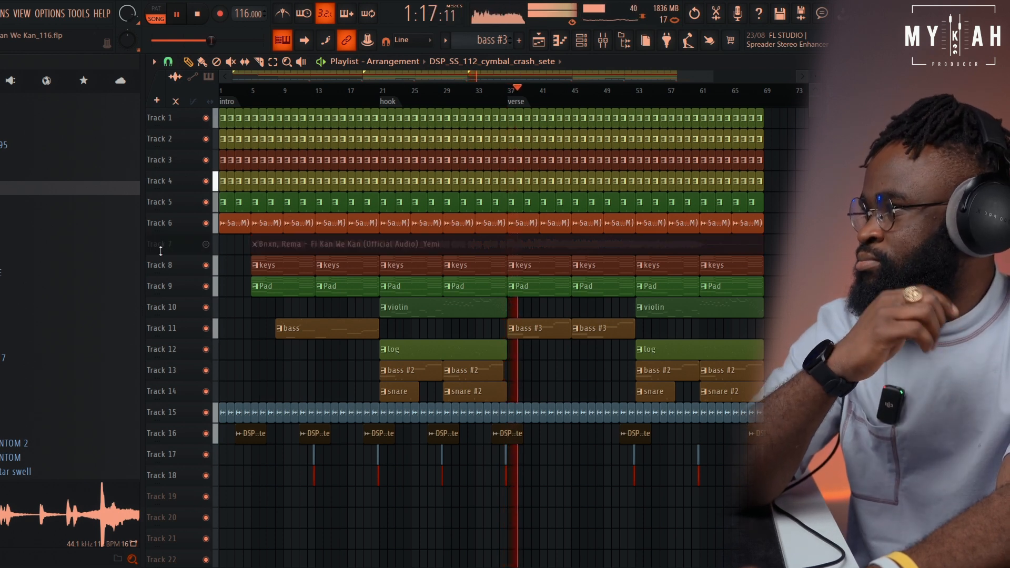
click(198, 20)
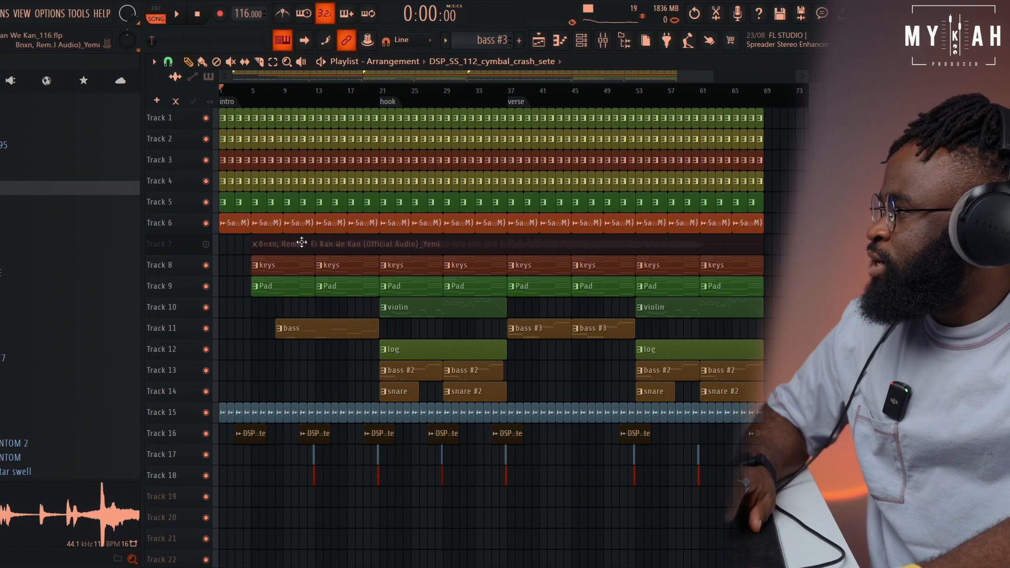
Solo Track 1 and open the Snare pattern's notes in the piano roll
right_click(206, 118)
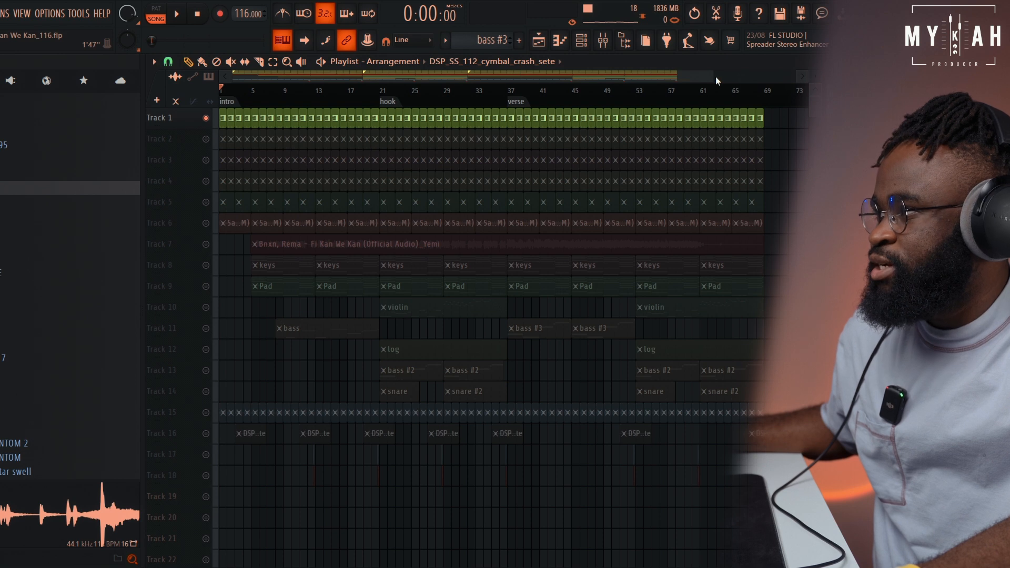
drag(706, 78, 323, 78)
right_click(208, 120)
right_click(208, 120)
click(234, 118)
click(582, 41)
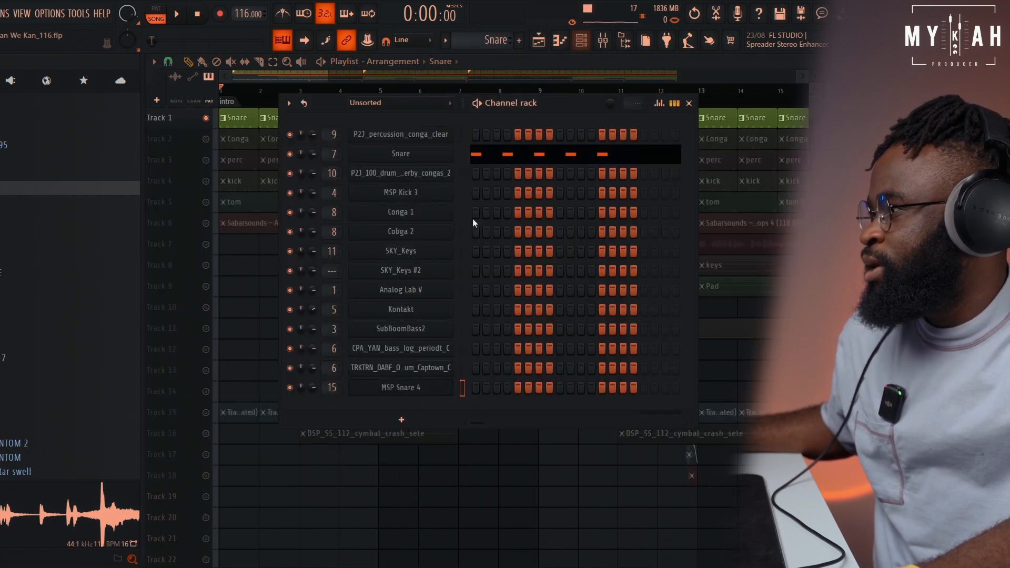
click(482, 158)
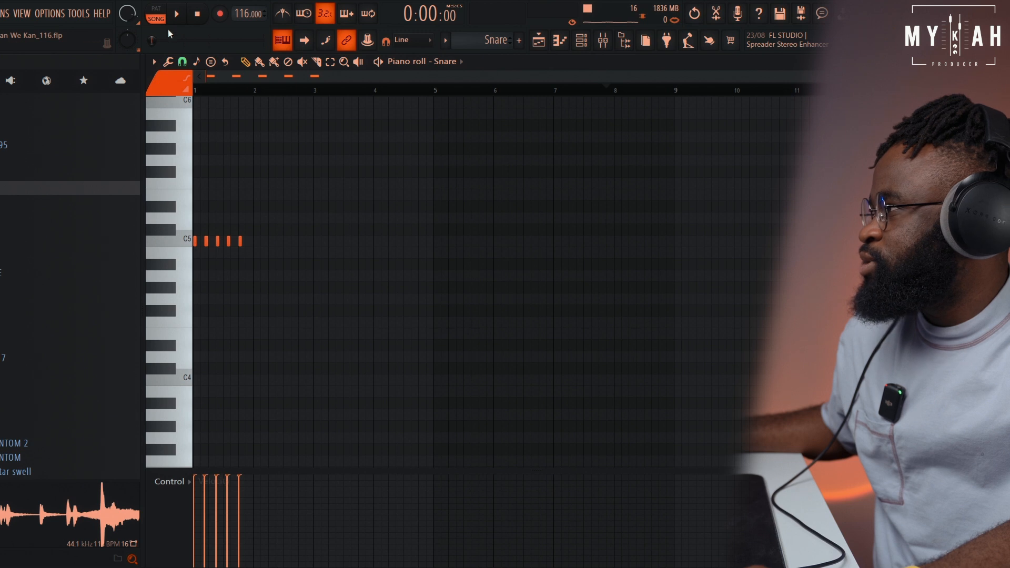
Play the Snare pattern on its own to examine its note placement, then return to the Playlist
key(space)
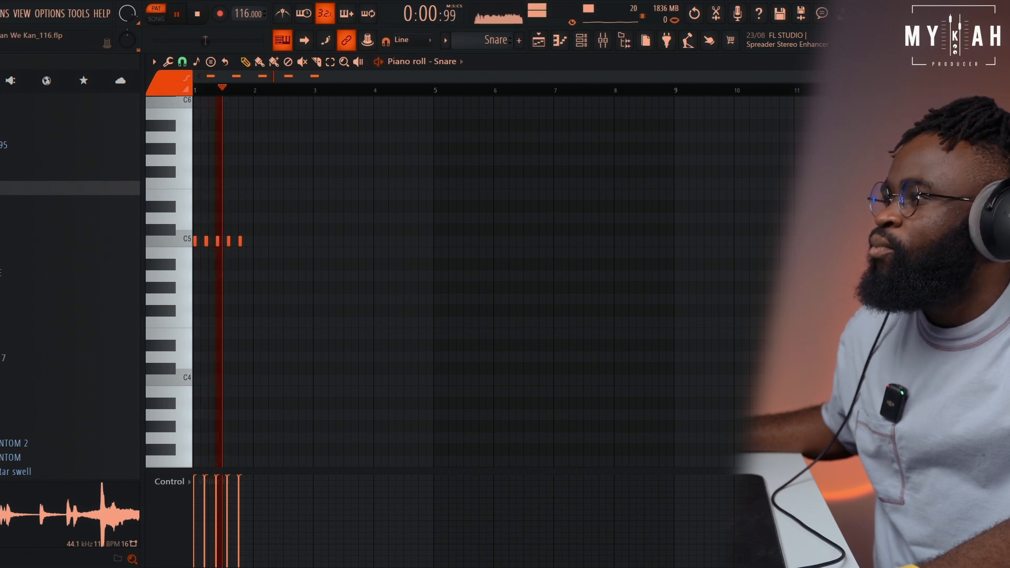
drag(973, 77, 375, 96)
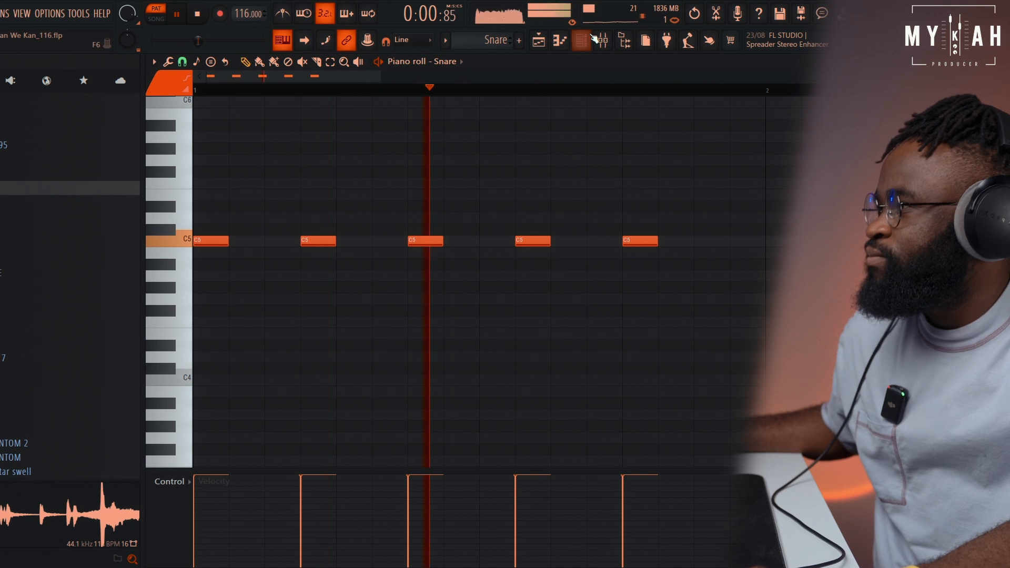
click(538, 42)
key(space)
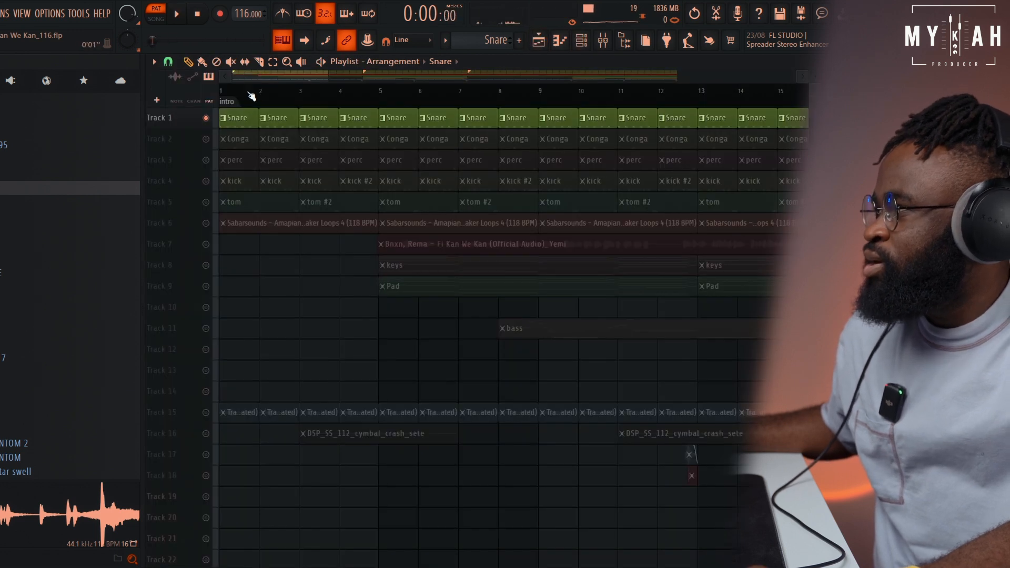
Unmute the Conga track and play the song with the P2J_percussion_conga_clear notes open, then return to the Playlist
click(206, 139)
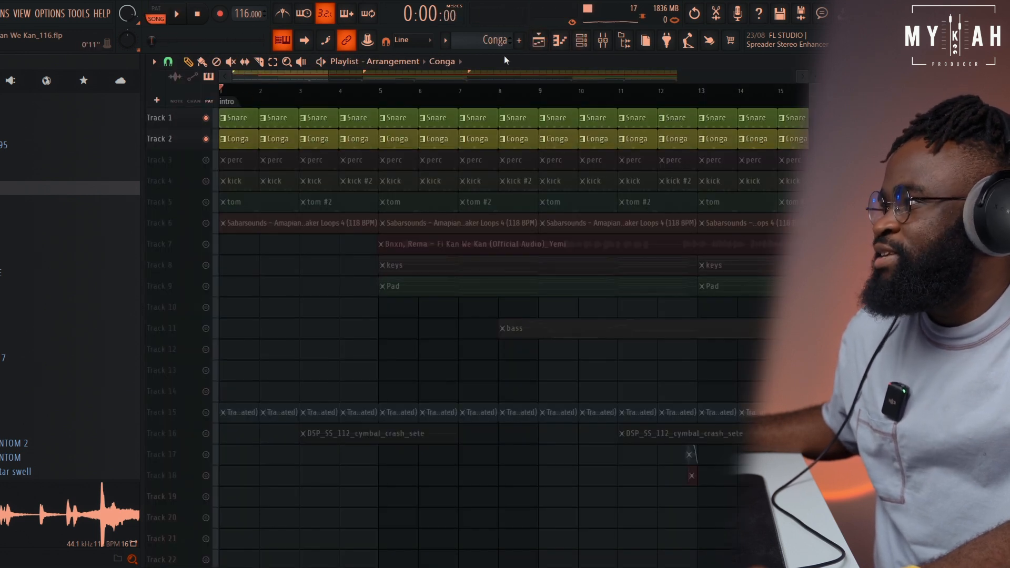
click(581, 42)
click(499, 141)
key(space)
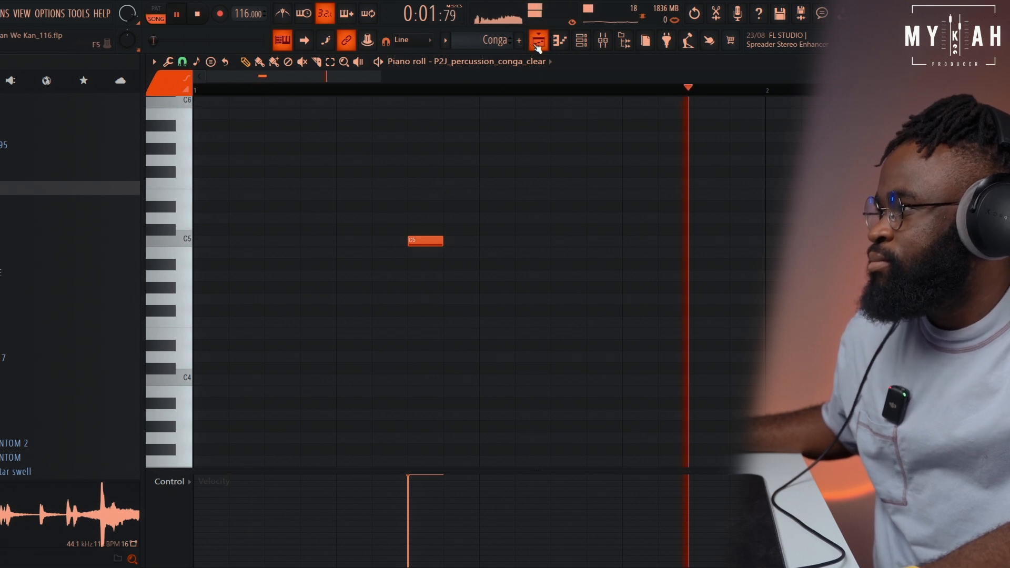
click(539, 40)
Unmute the perc track and play the song with its P2J_100_drum_fill_verby_congas_2 notes open in the piano roll
click(236, 160)
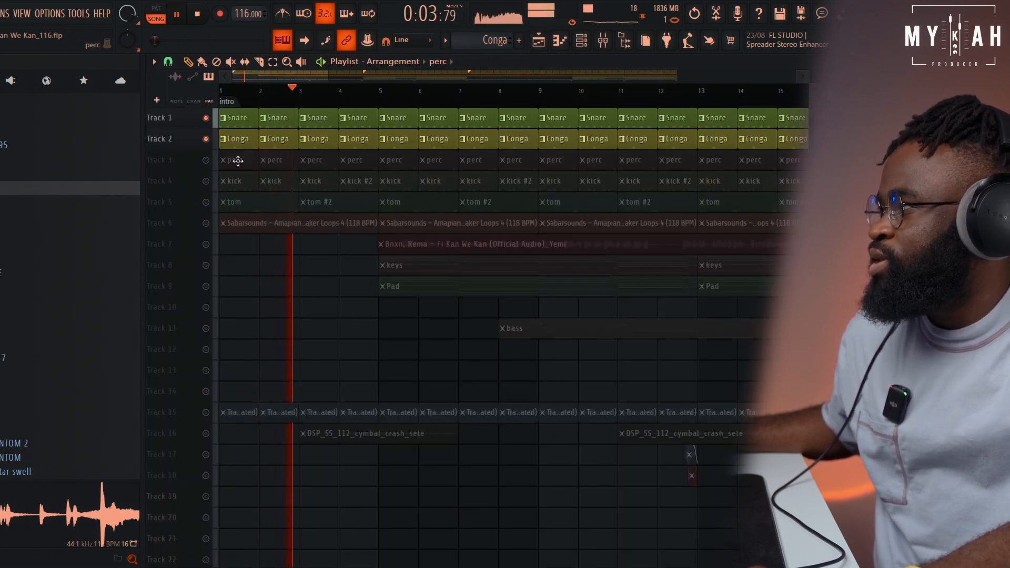
key(space)
click(206, 160)
click(581, 42)
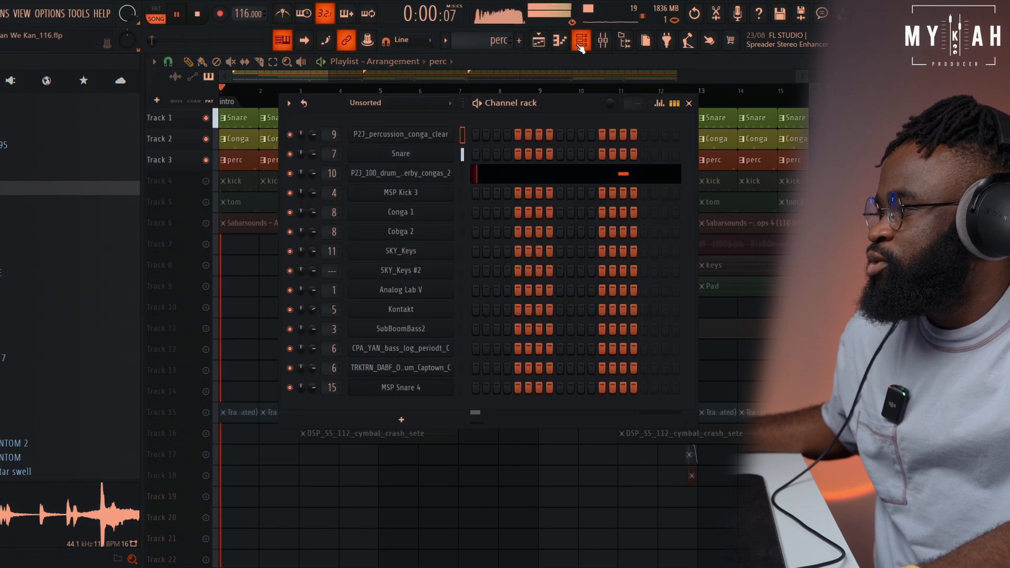
click(491, 173)
key(space)
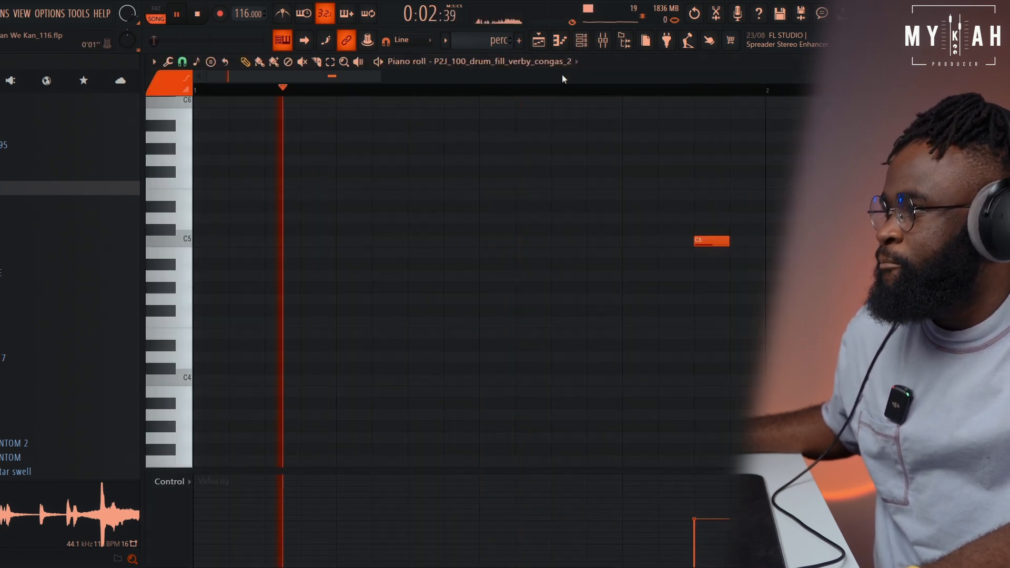
click(538, 40)
key(space)
Play the kick pattern alone in pattern mode with its MSP Kick 3 notes open, then return to song mode and the Playlist
click(583, 44)
click(497, 204)
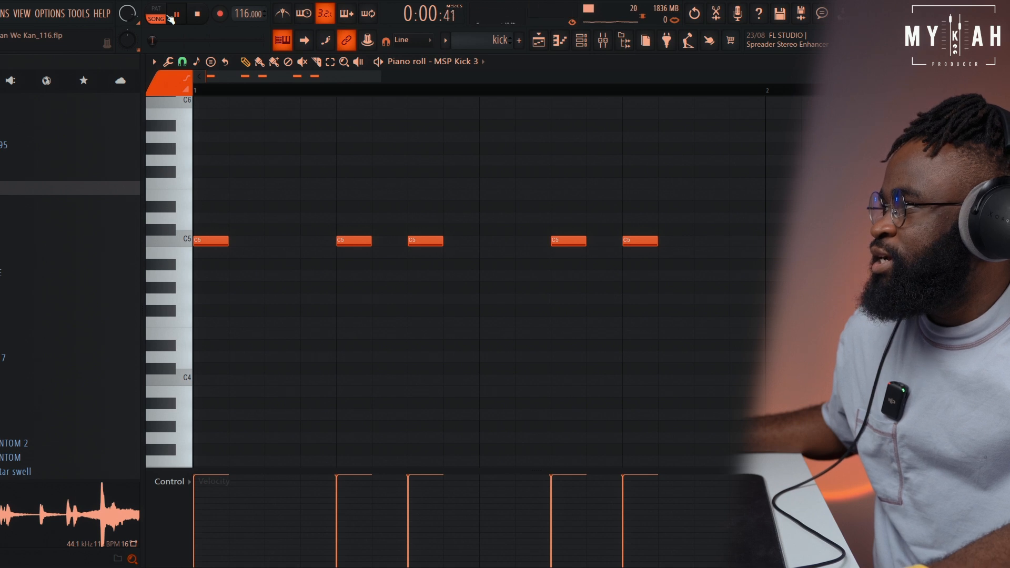
click(167, 13)
key(space)
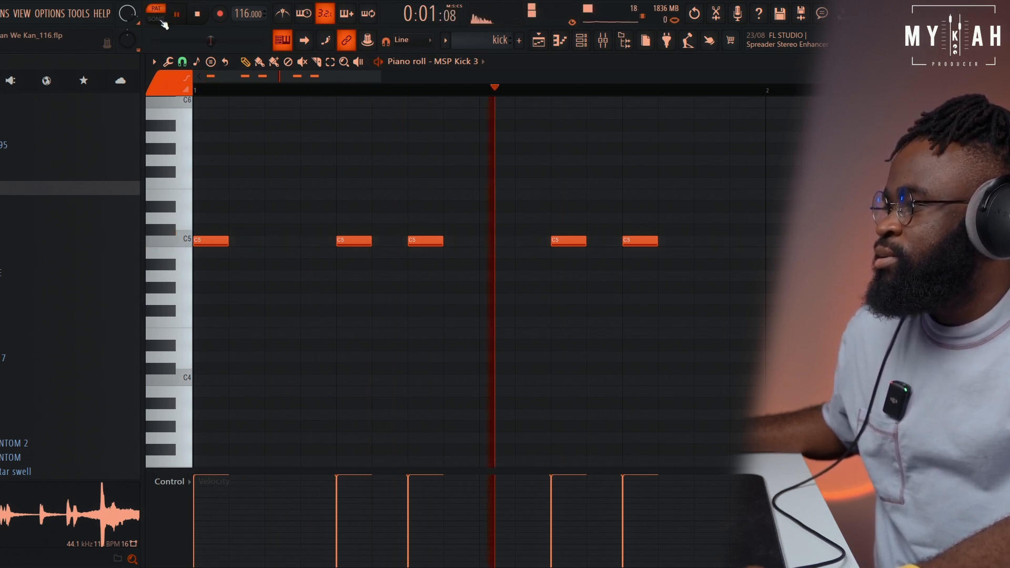
click(165, 11)
click(538, 40)
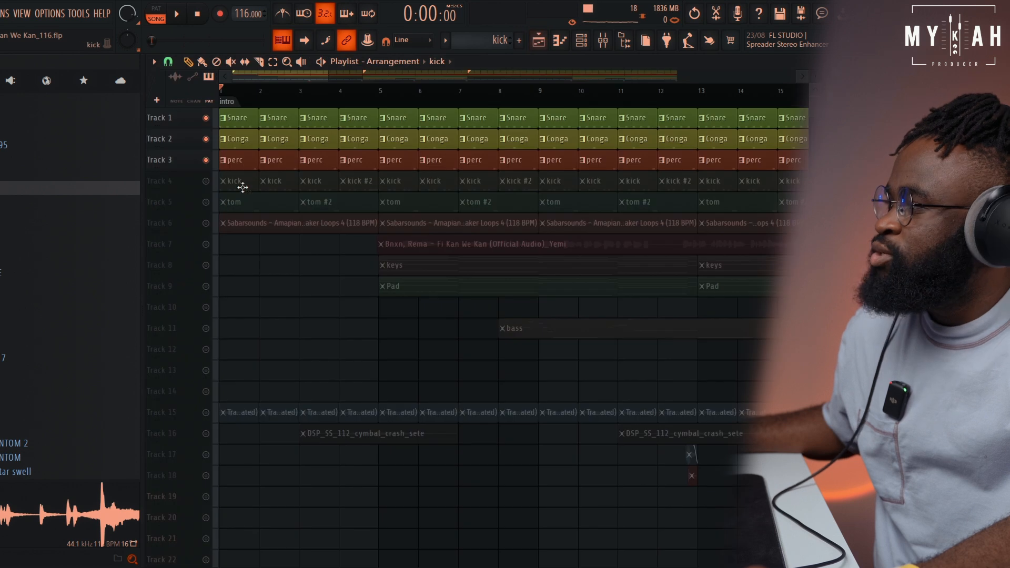
Unmute the kick on Track 4, play it with the other drums, and select the tom pattern
click(207, 182)
key(space)
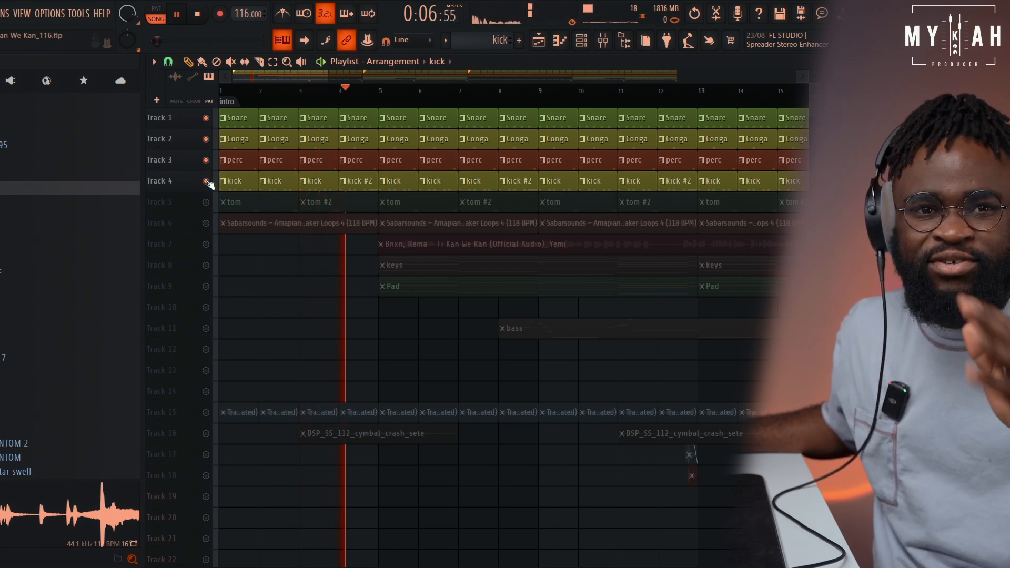
click(235, 203)
key(space)
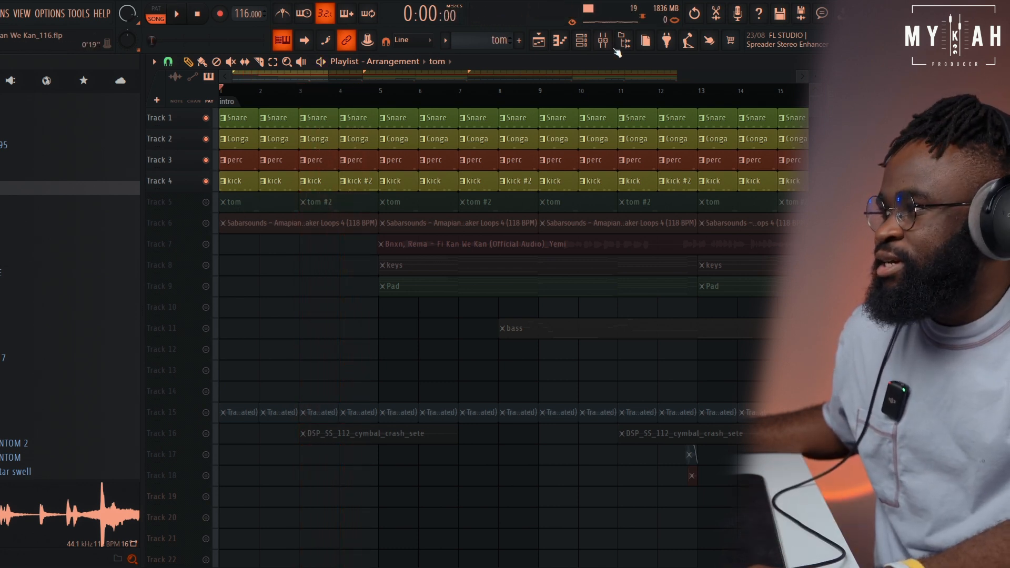
Examine the tom pattern's Conga 1 and Cobga 2 notes in the piano roll while playing it in pattern mode
click(561, 42)
click(581, 42)
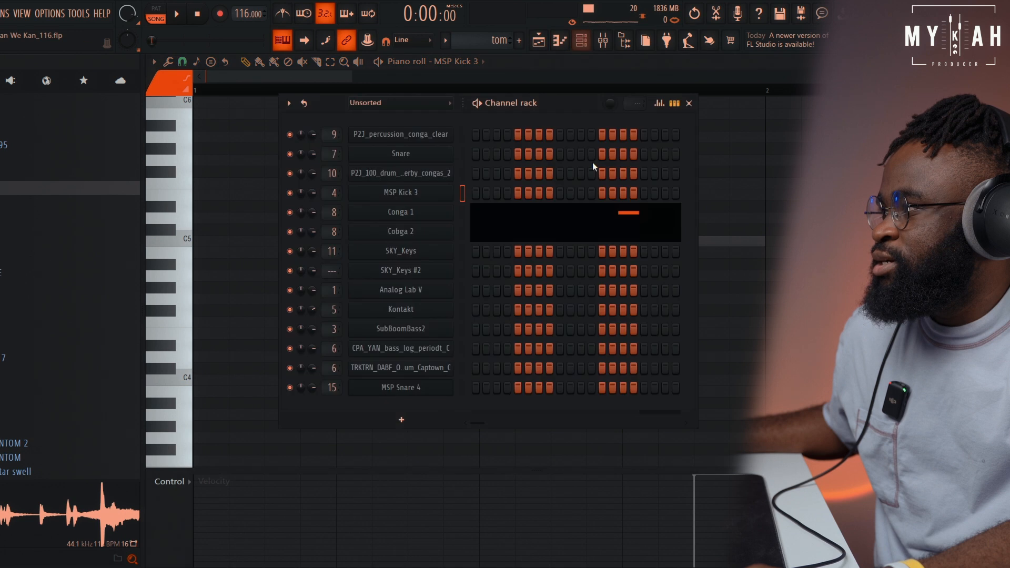
click(520, 215)
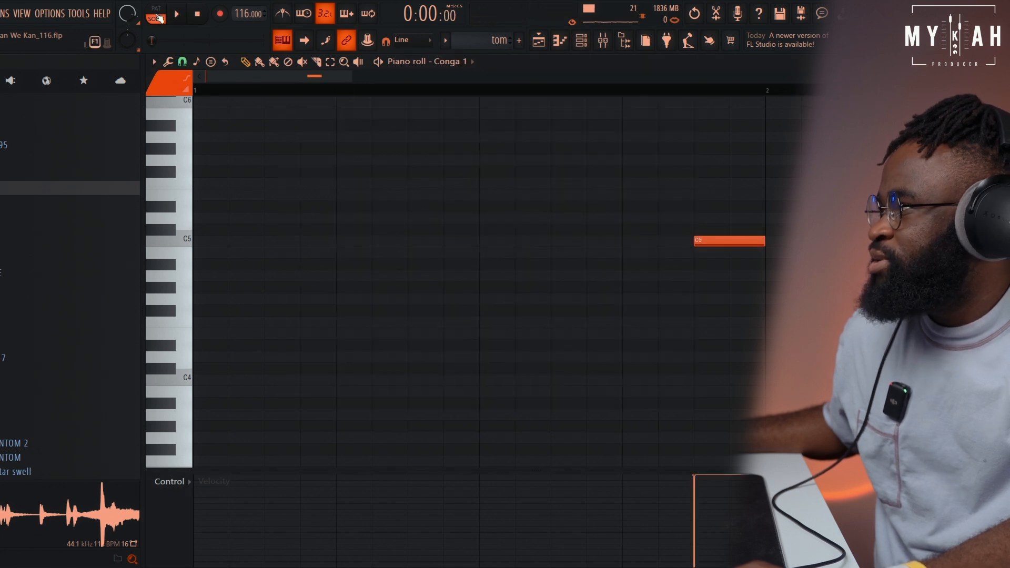
key(space)
scroll(349, 89, down, 5)
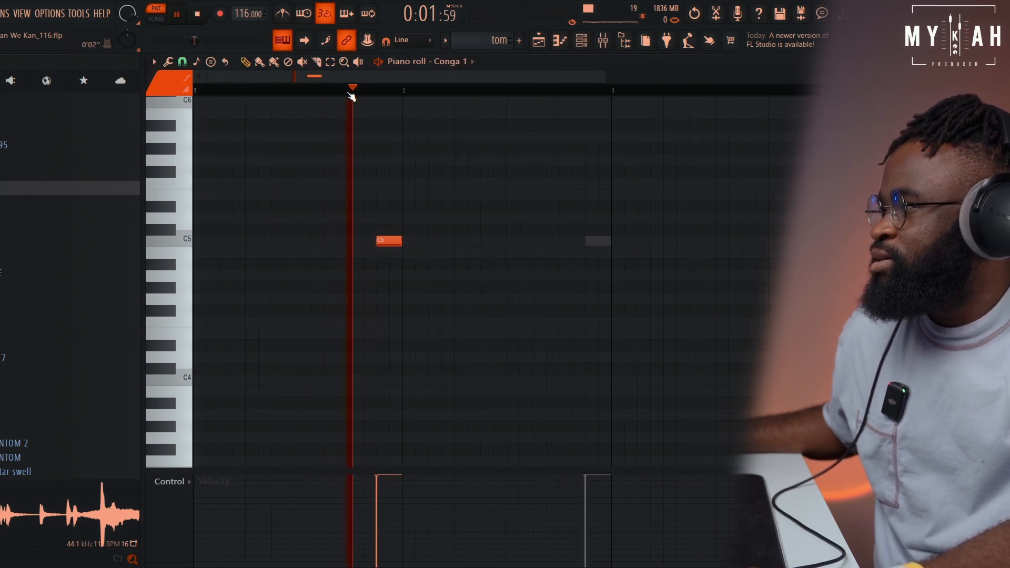
click(581, 41)
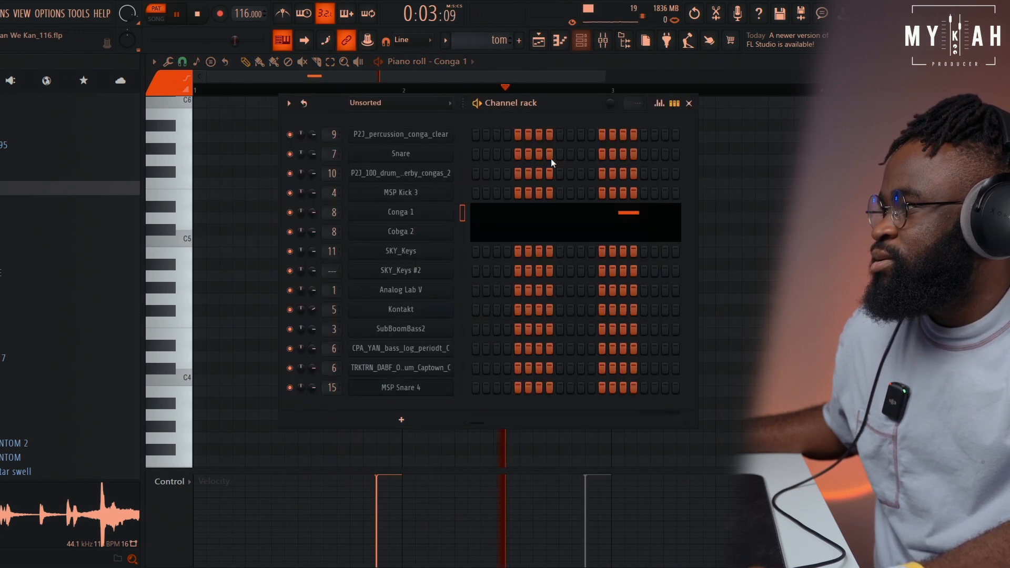
click(505, 236)
click(538, 41)
key(space)
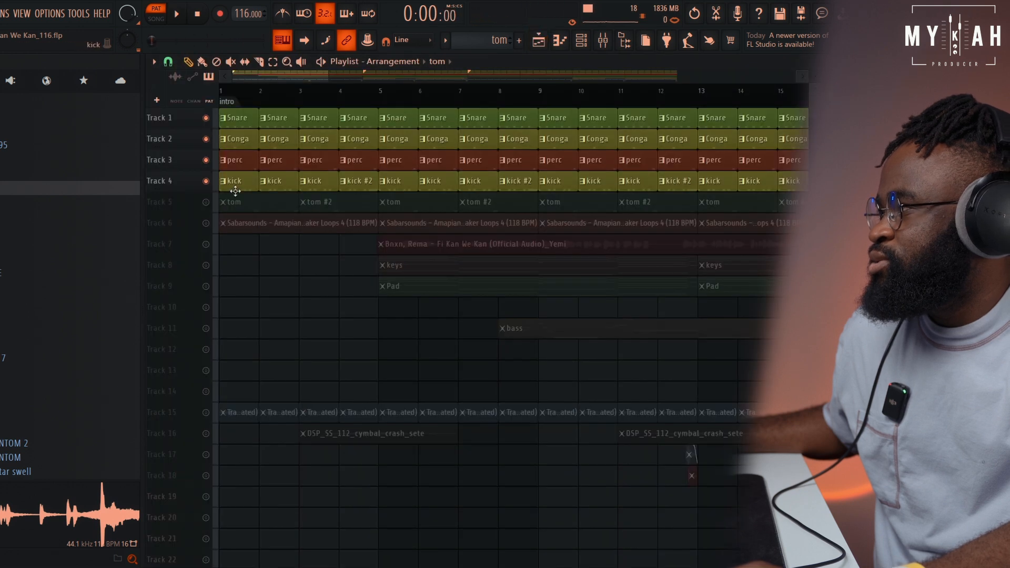
Unmute the tom on Track 5 and play all five drum tracks together in song mode
key(F6)
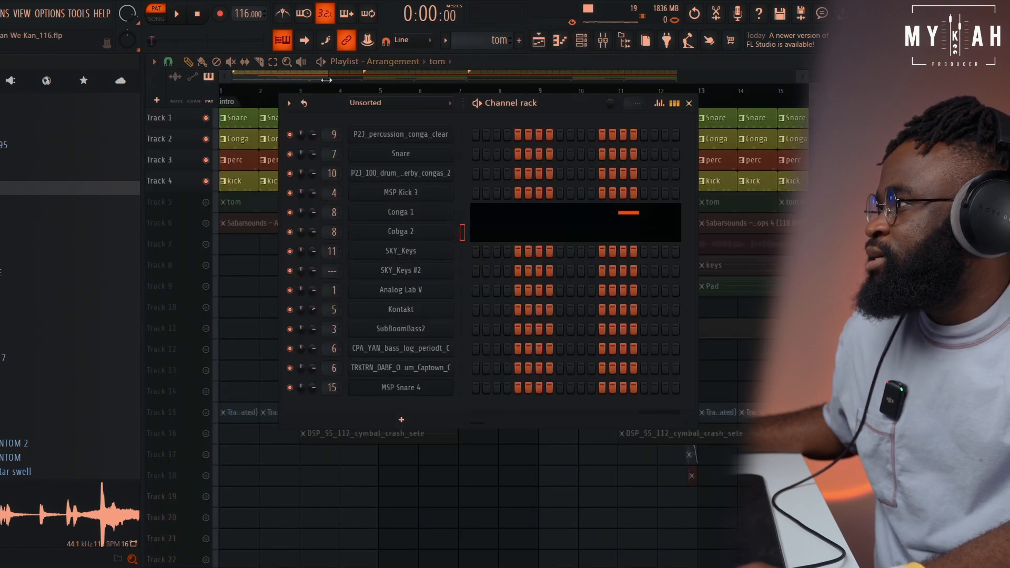
key(F6)
click(208, 202)
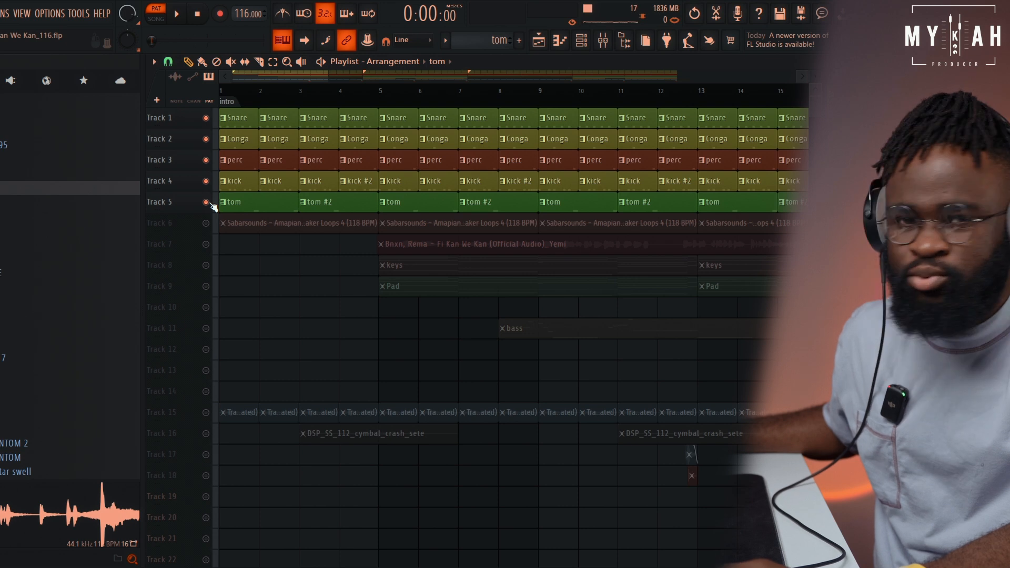
key(space)
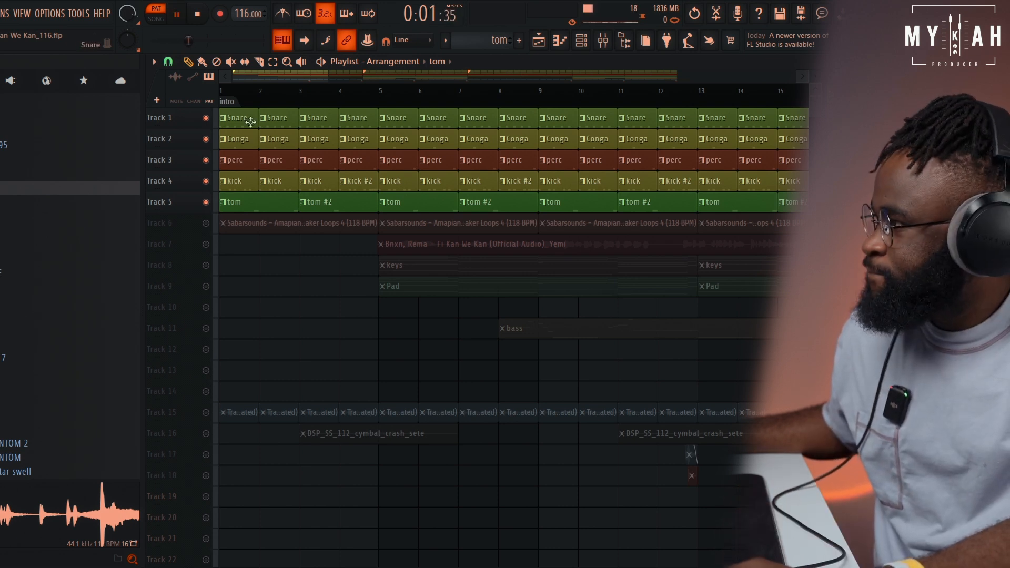
key(l)
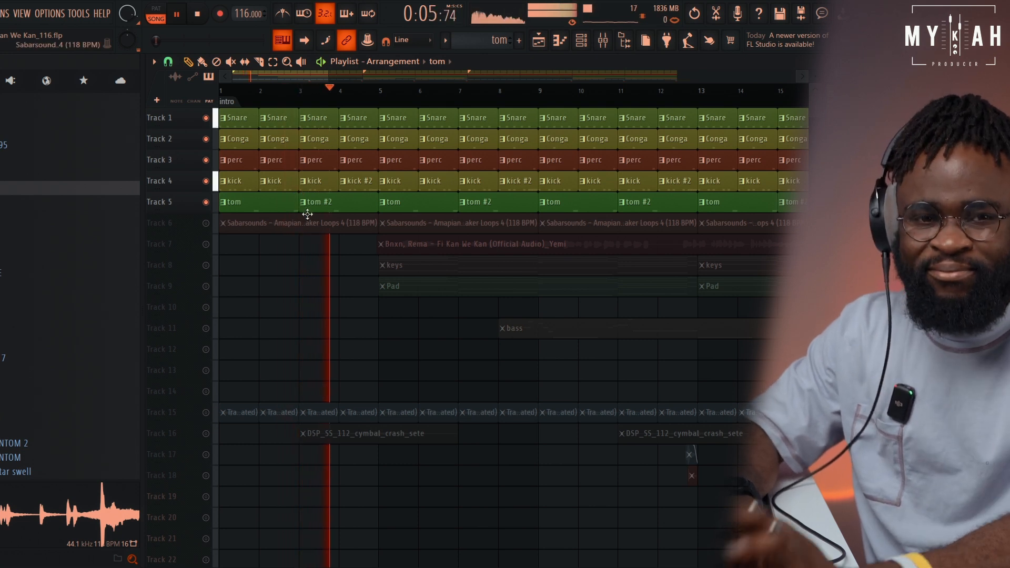
key(space)
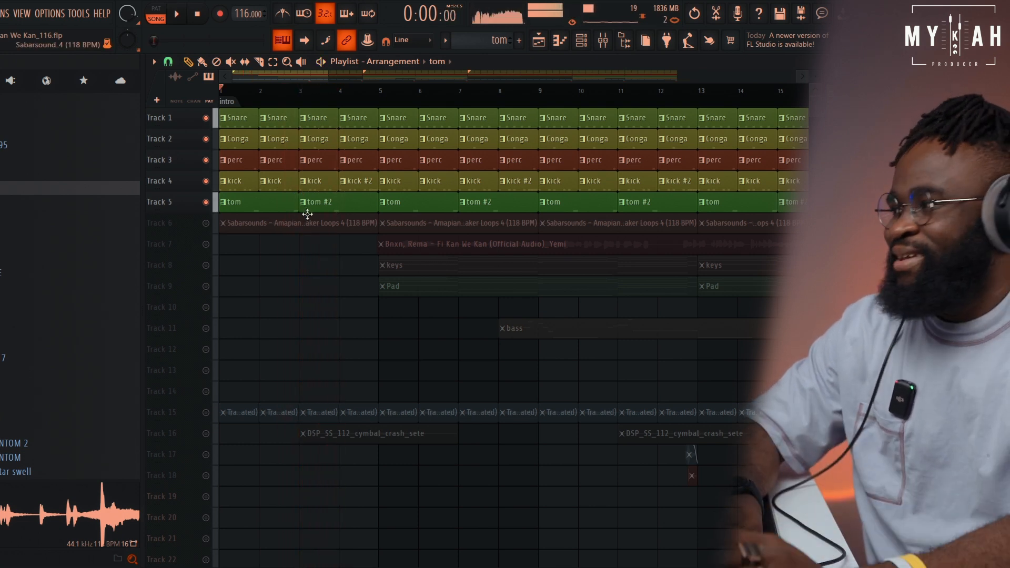
View the Sabarsounds Amapiano Shaker Loops 4 clip's sample settings, then unmute Track 6 and play it with the drums
double_click(258, 227)
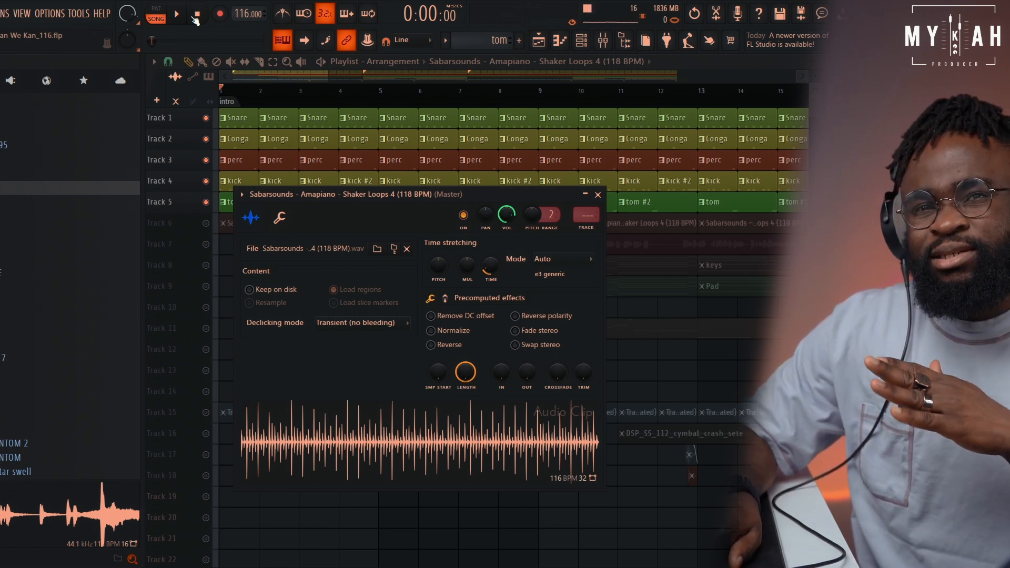
click(206, 224)
key(space)
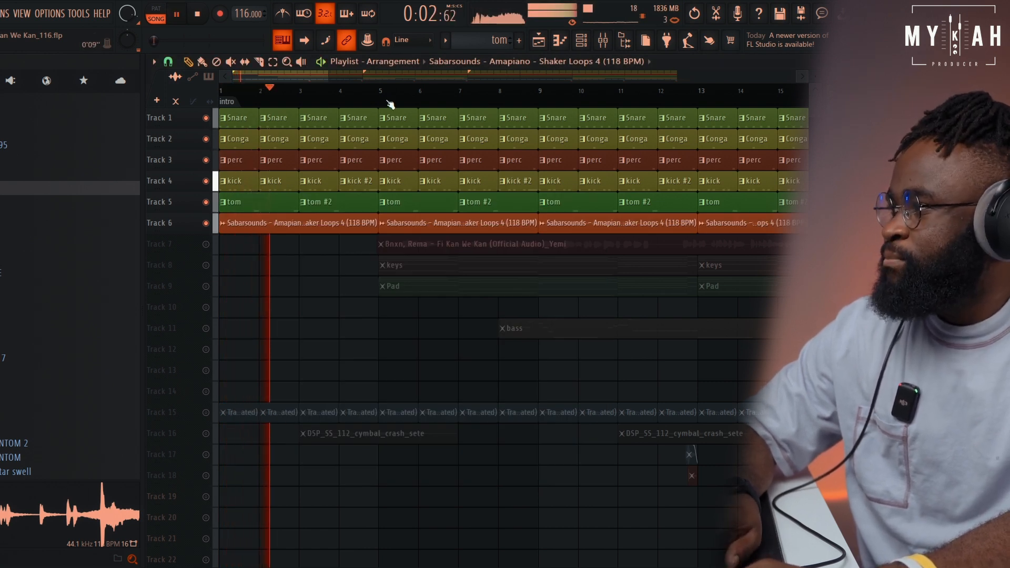
scroll(390, 104, down, 1)
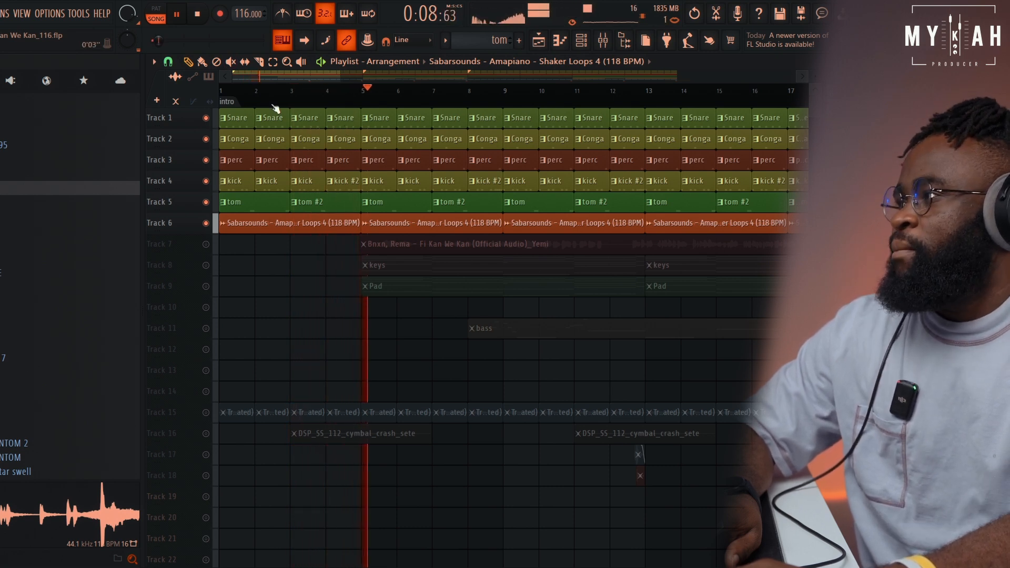
click(198, 14)
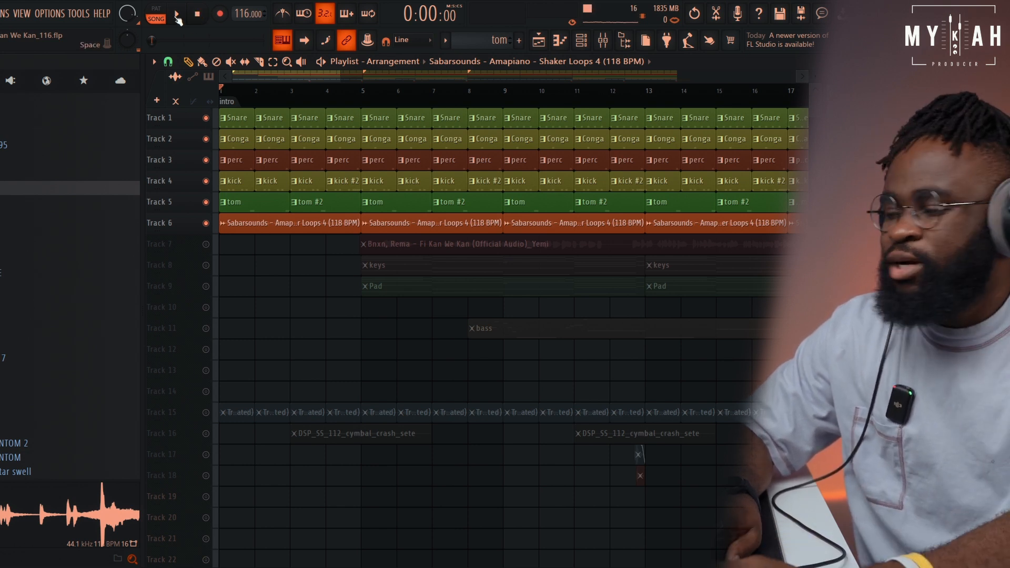
Select the keys pattern and view the Beautiful Rhodes preset in its SKY_Keys instrument
drag(384, 109, 385, 217)
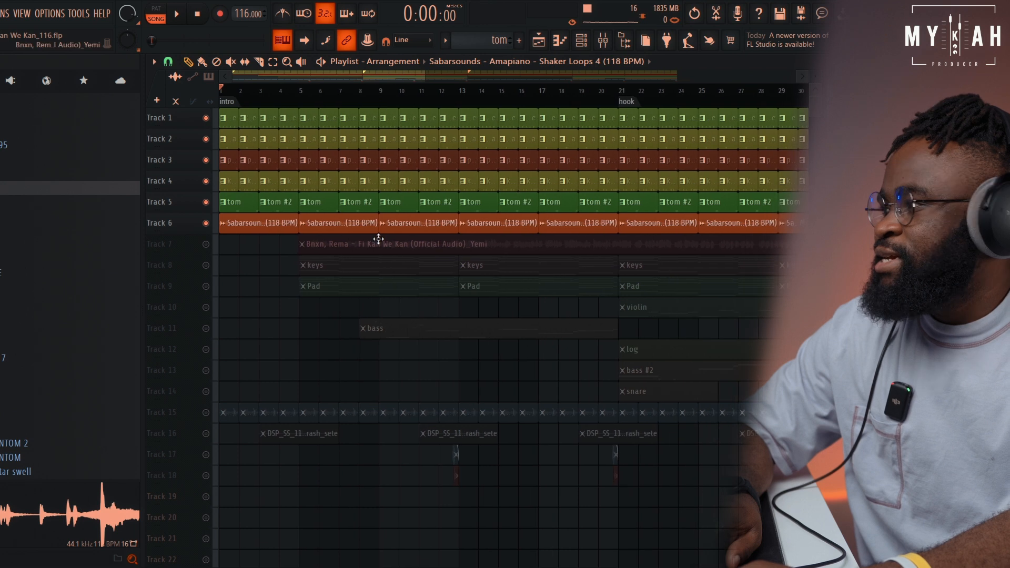
click(581, 42)
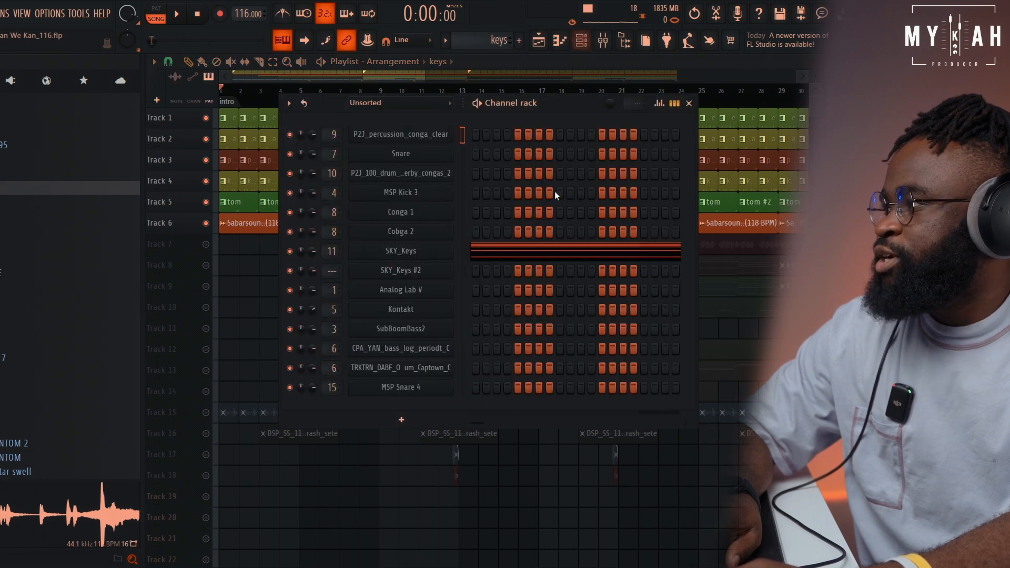
click(418, 254)
drag(506, 229, 481, 110)
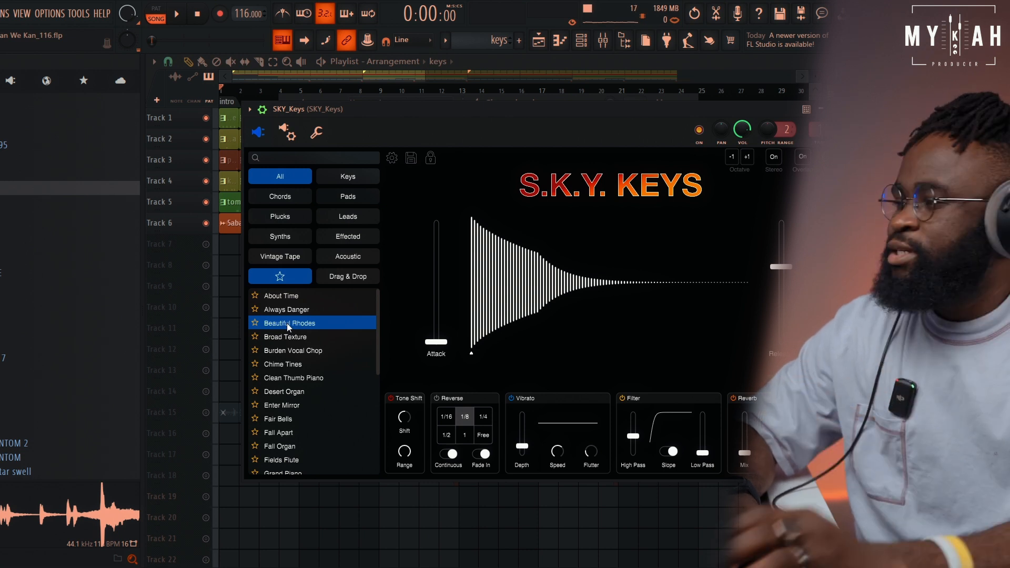
Examine the keys pattern's SKY_Keys chords in the piano roll while playing them in pattern mode
click(582, 44)
click(494, 255)
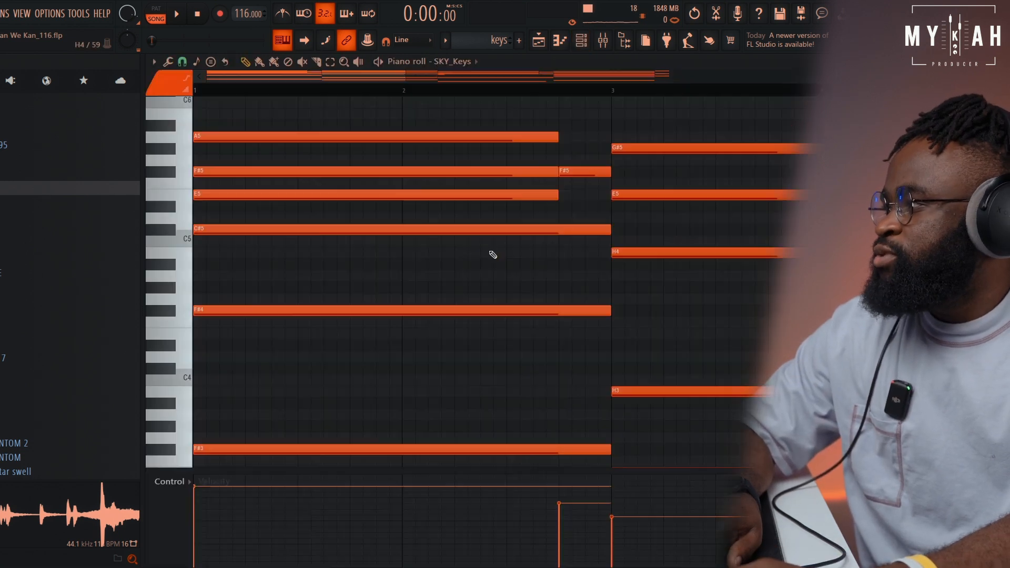
scroll(436, 98, down, 5)
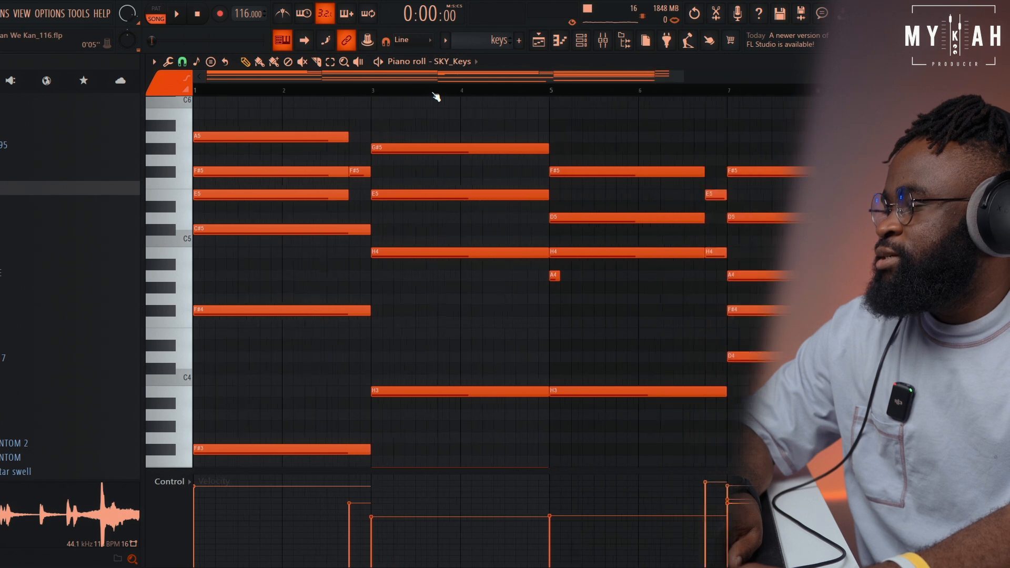
scroll(436, 98, down, 2)
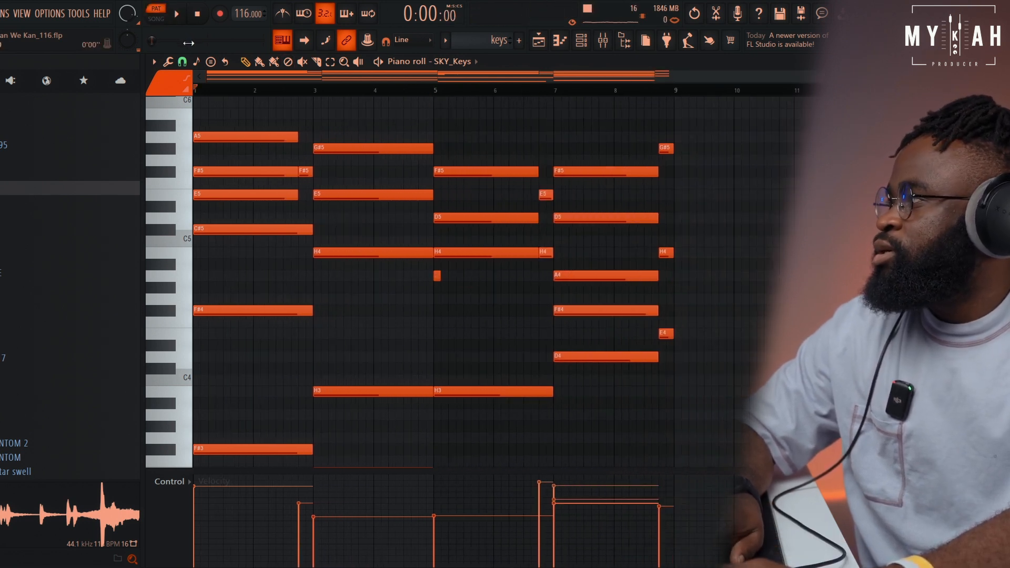
key(space)
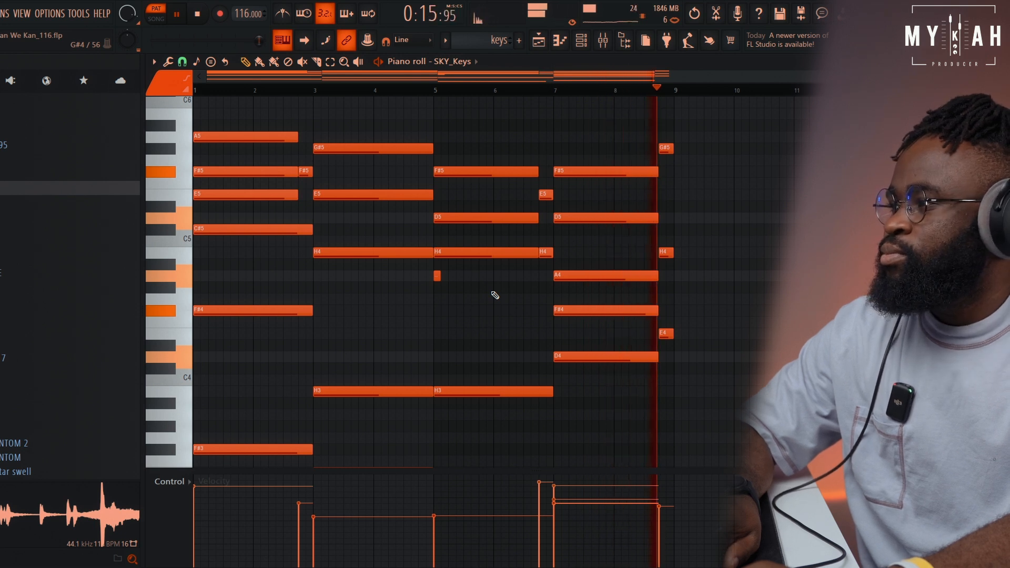
click(199, 15)
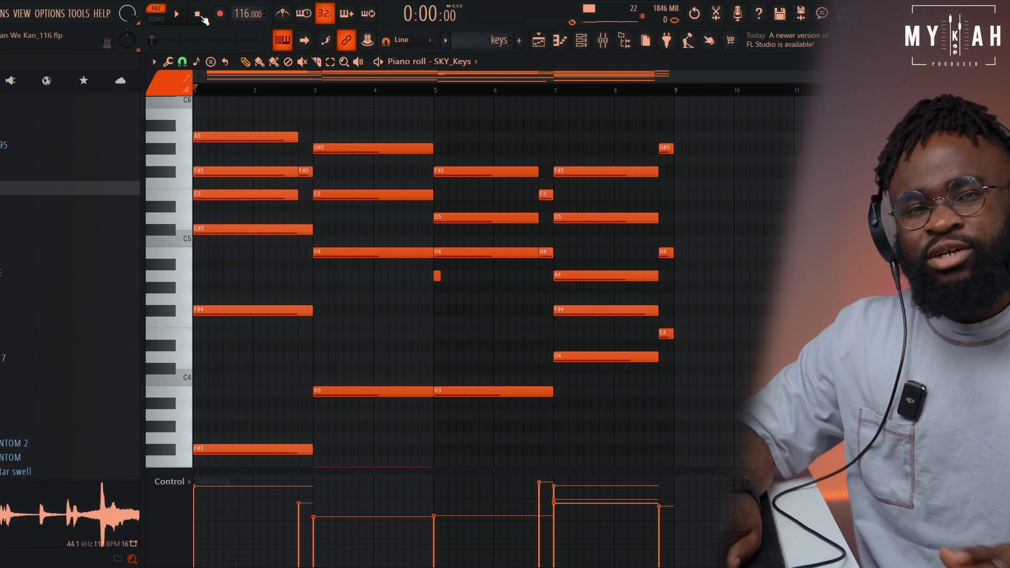
Select the Pad pattern and view the City of the Lost preset in its Analog Lab V instrument
click(541, 43)
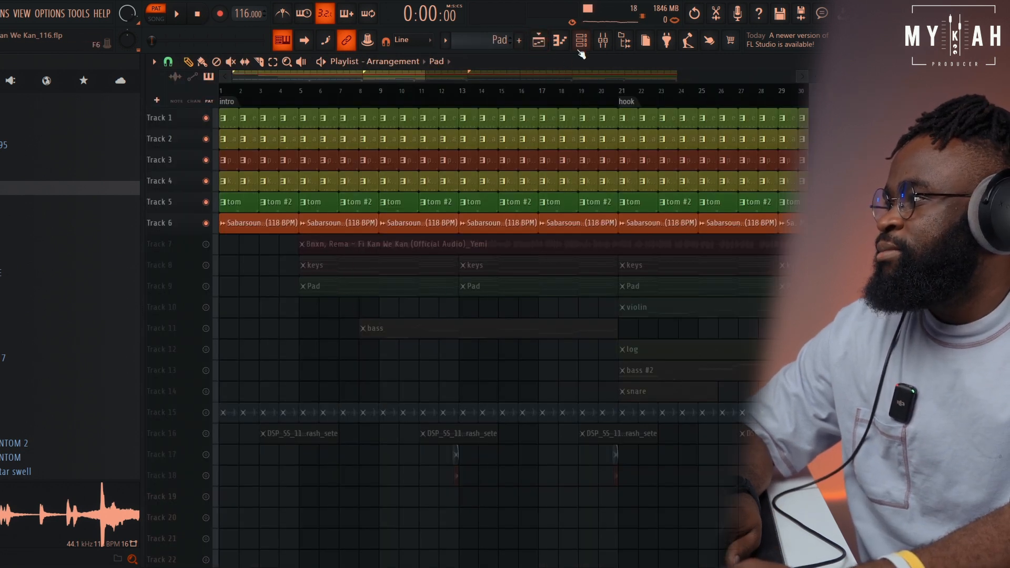
click(581, 40)
click(424, 291)
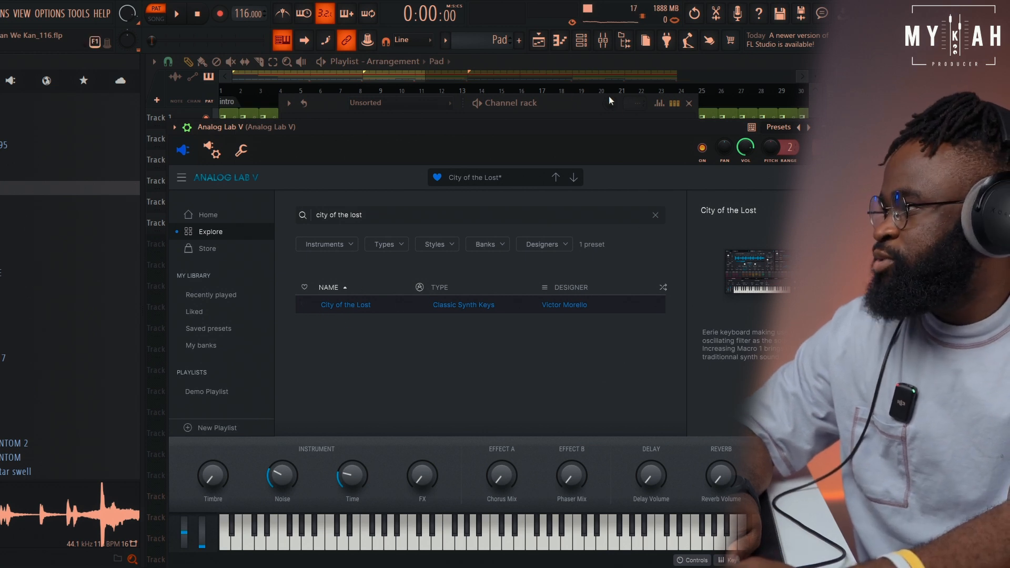
Examine the Pad pattern's Analog Lab V notes in the piano roll while playing them in pattern mode
click(335, 104)
click(515, 298)
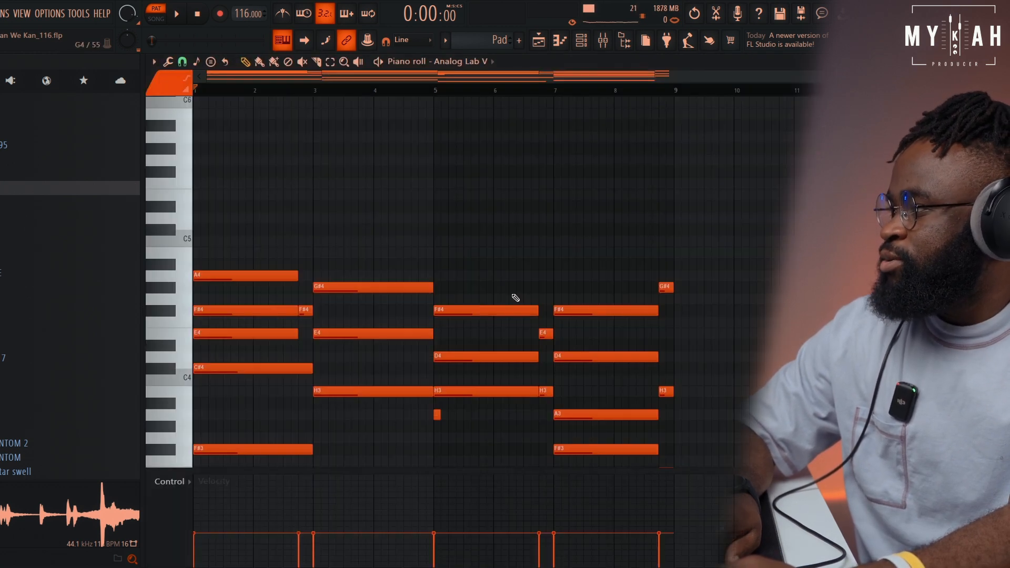
key(space)
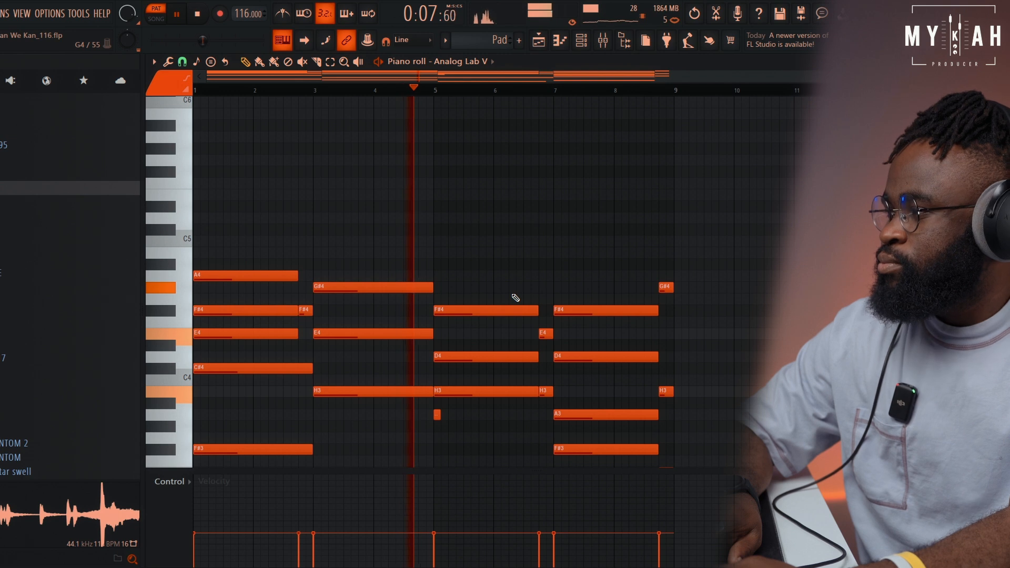
click(197, 16)
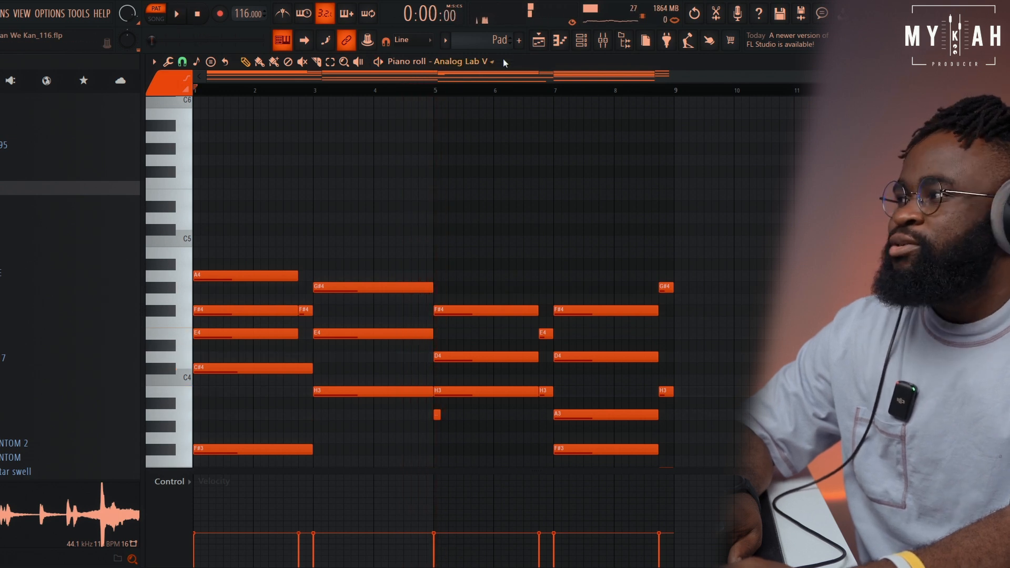
Unmute the keys on Track 8 and the pad on Track 9, and play them with the drums from bar 5 in song mode
click(540, 41)
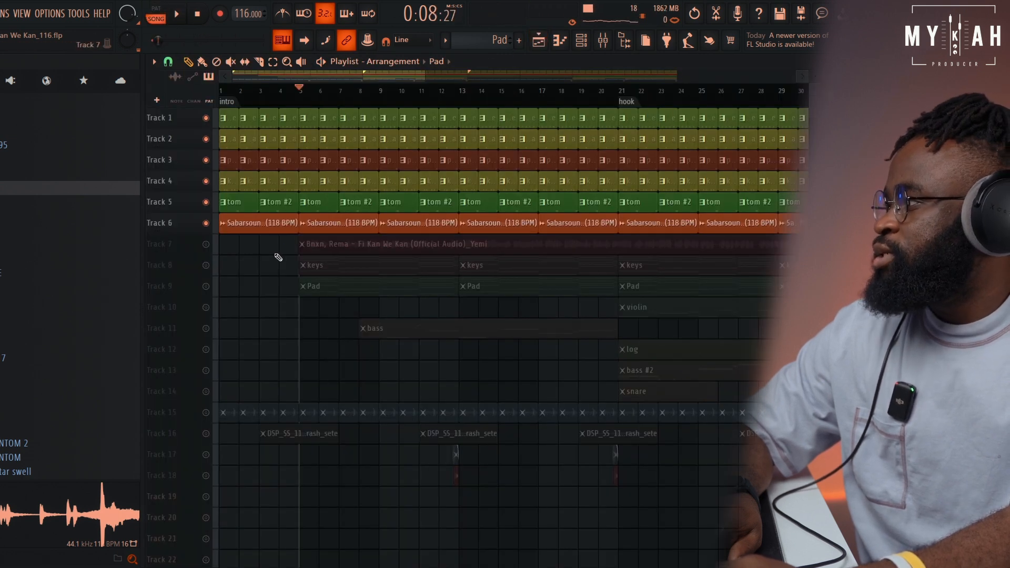
click(206, 265)
click(206, 287)
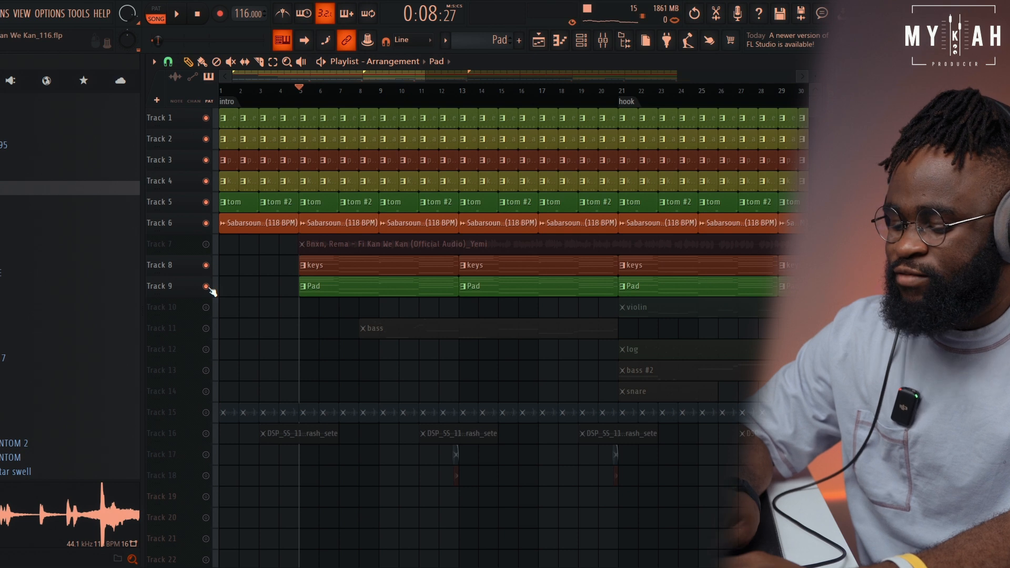
key(space)
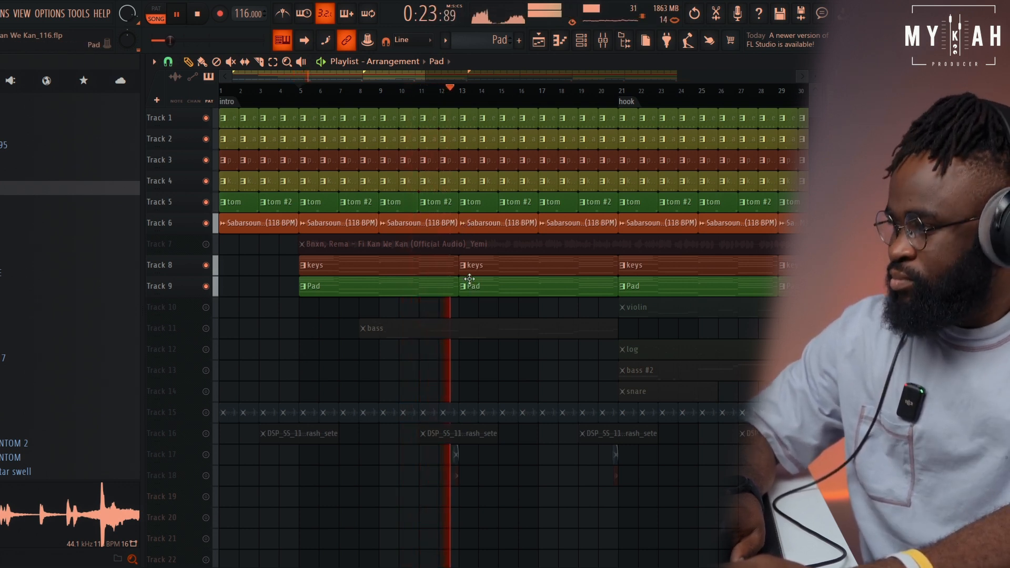
key(space)
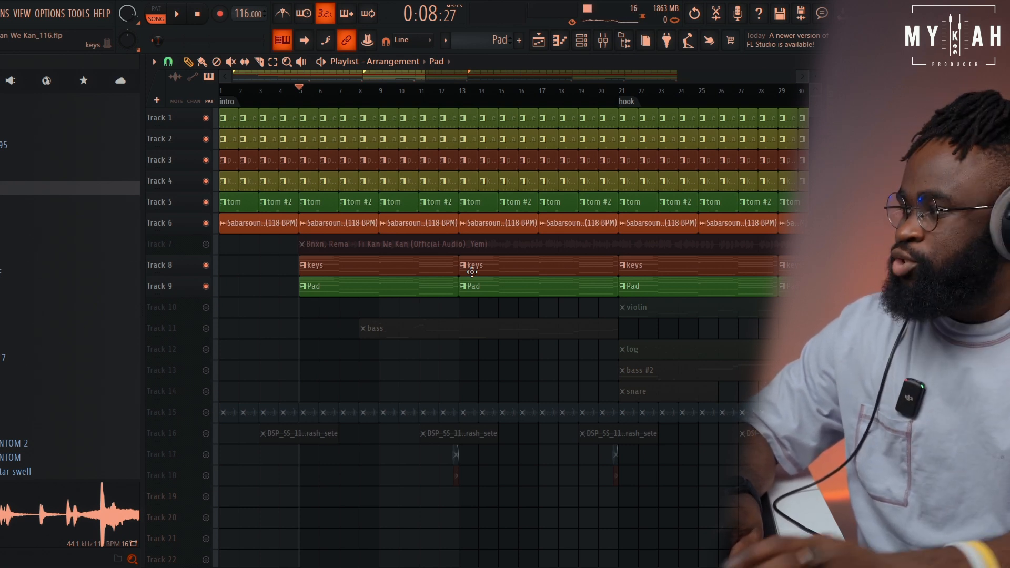
Unmute the bass on Track 11 and view the preset and settings of its SubBoomBass2 instrument
click(206, 328)
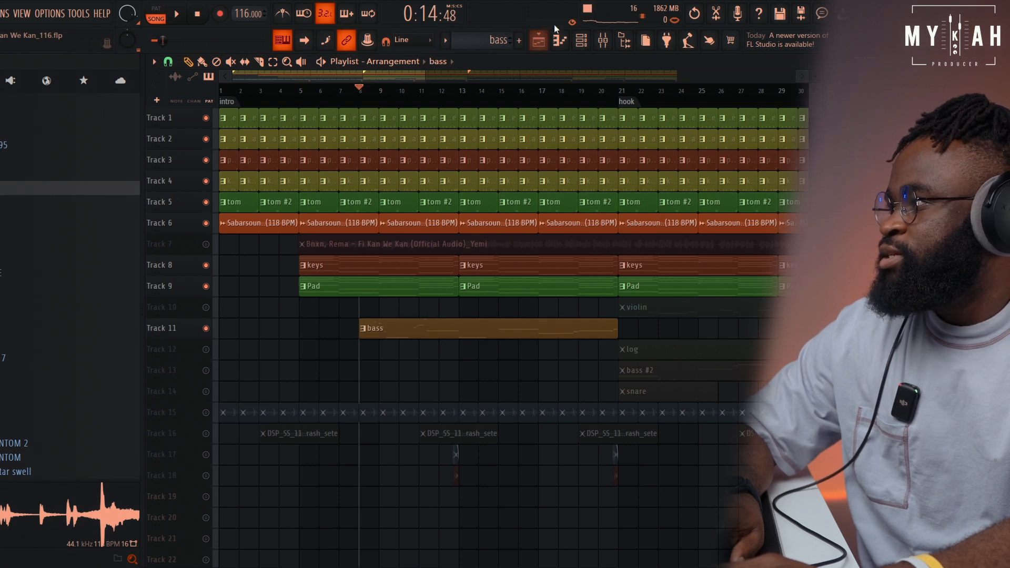
click(581, 40)
click(428, 334)
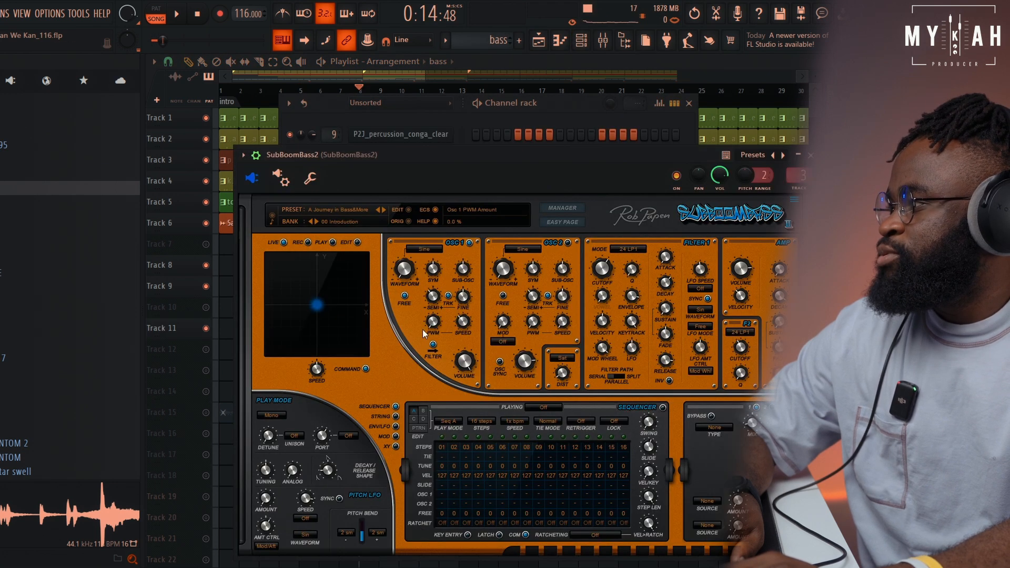
Examine the bass pattern's SubBoomBass2 notes in the piano roll while playing them in pattern mode
click(317, 102)
click(504, 333)
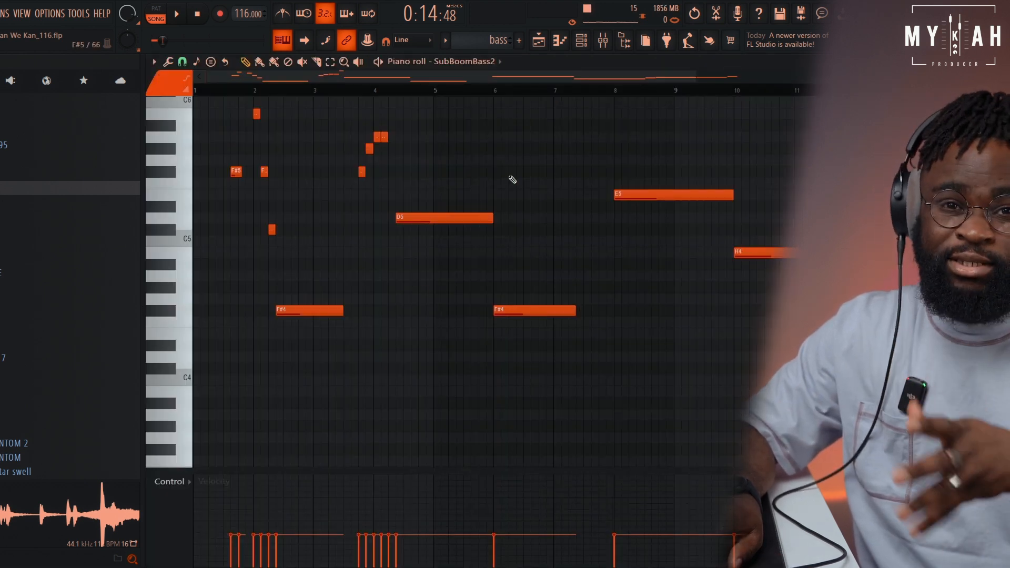
scroll(542, 242, up, 2)
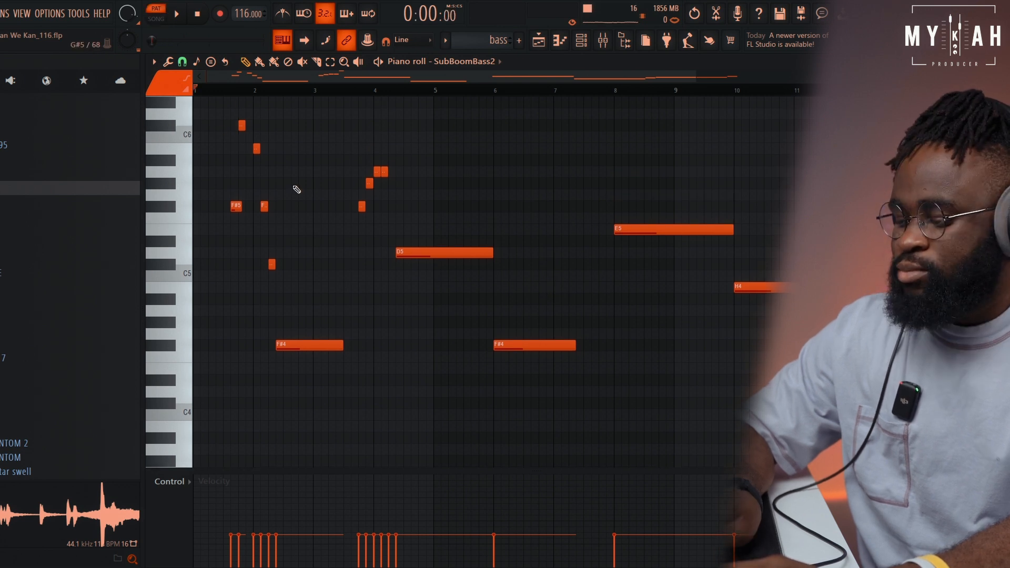
key(space)
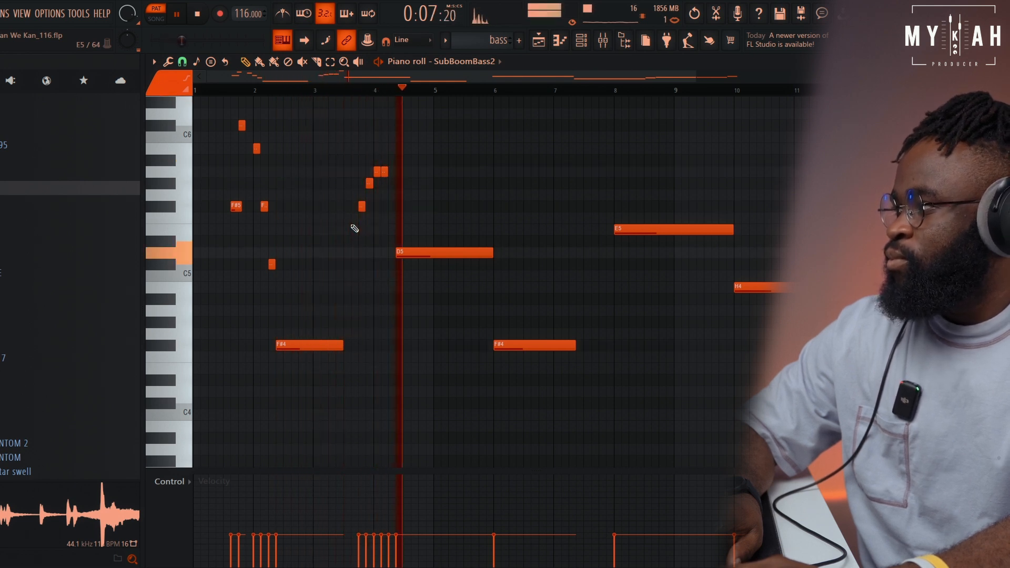
scroll(529, 91, down, 2)
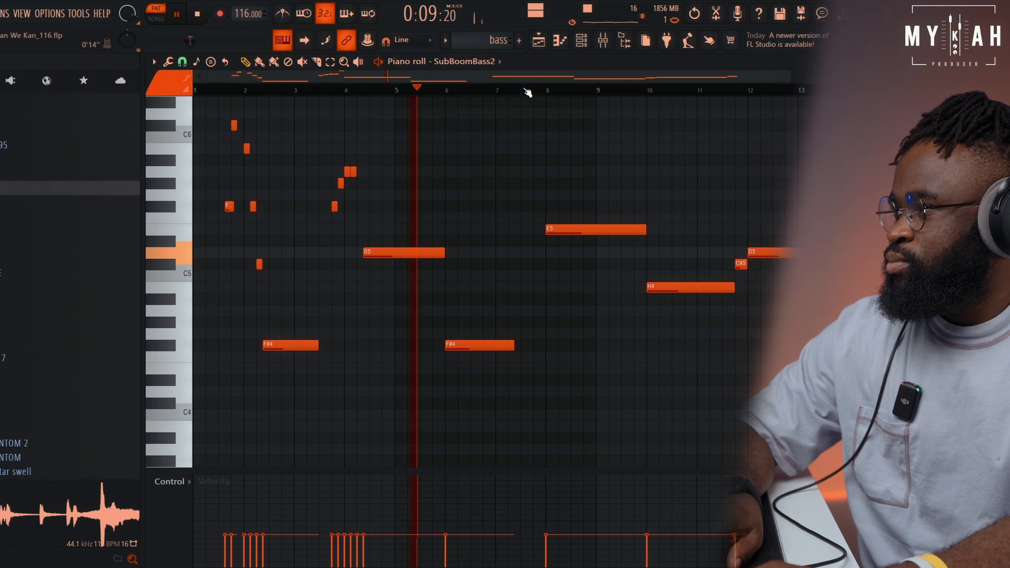
scroll(530, 90, down, 1)
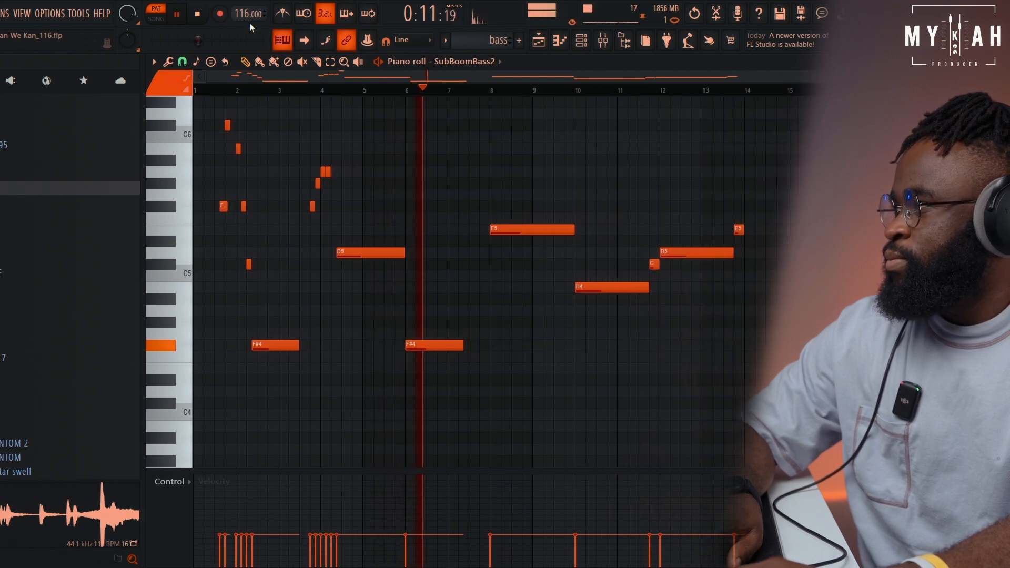
click(203, 15)
Play the bass with the drums, keys and pad from bar 8 of the playlist in song mode
click(544, 41)
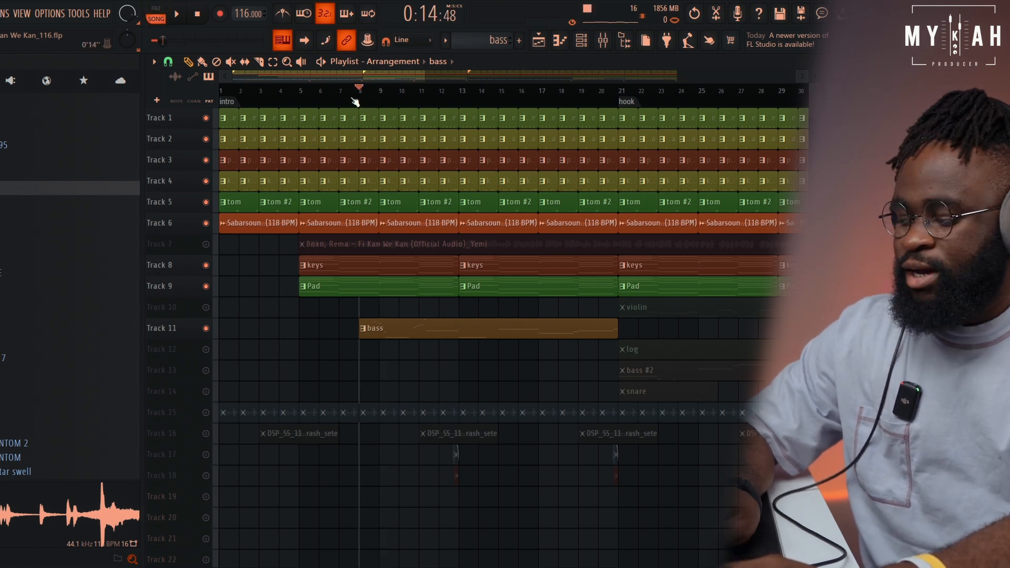
key(space)
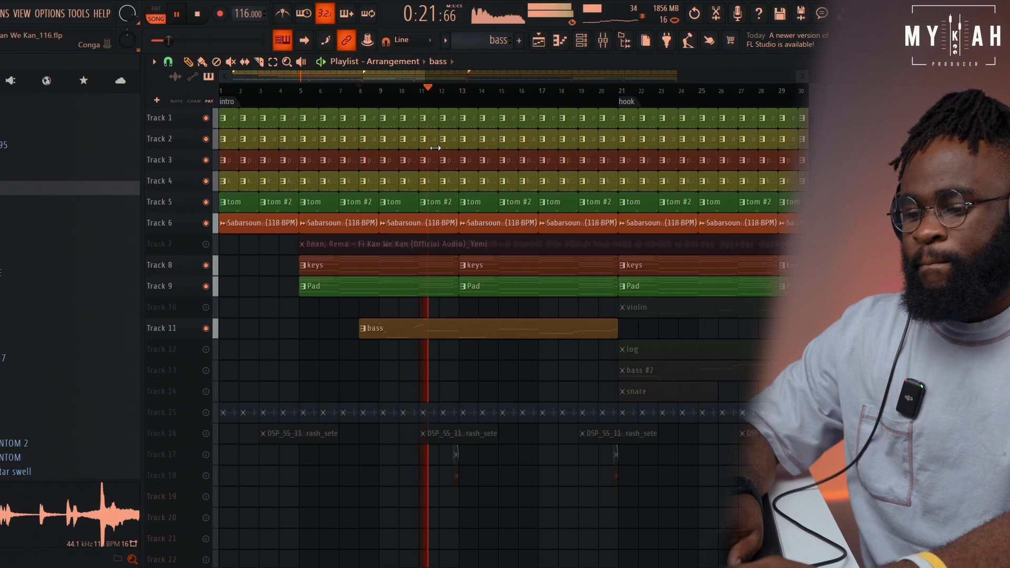
scroll(466, 102, down, 3)
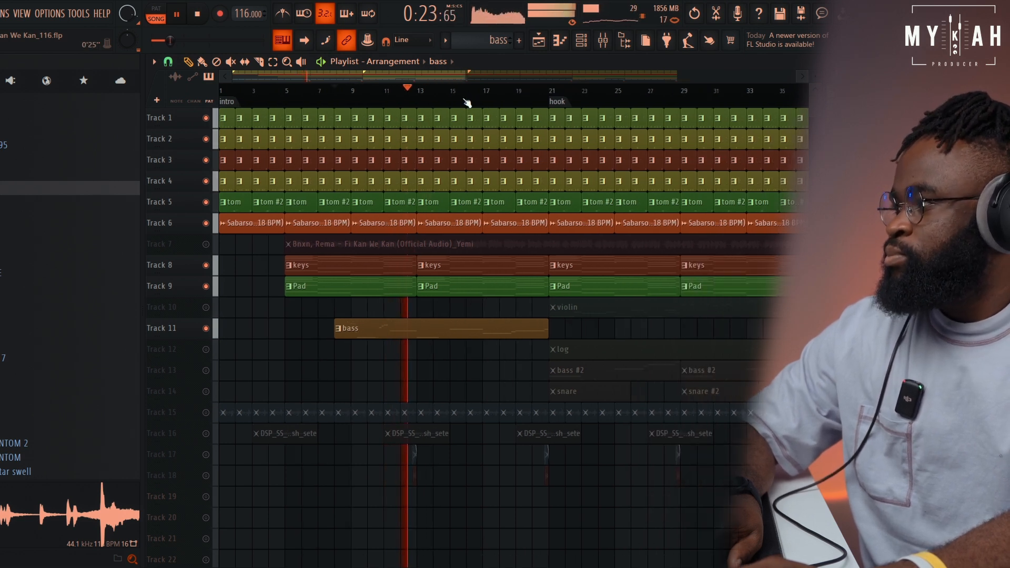
scroll(467, 102, down, 1)
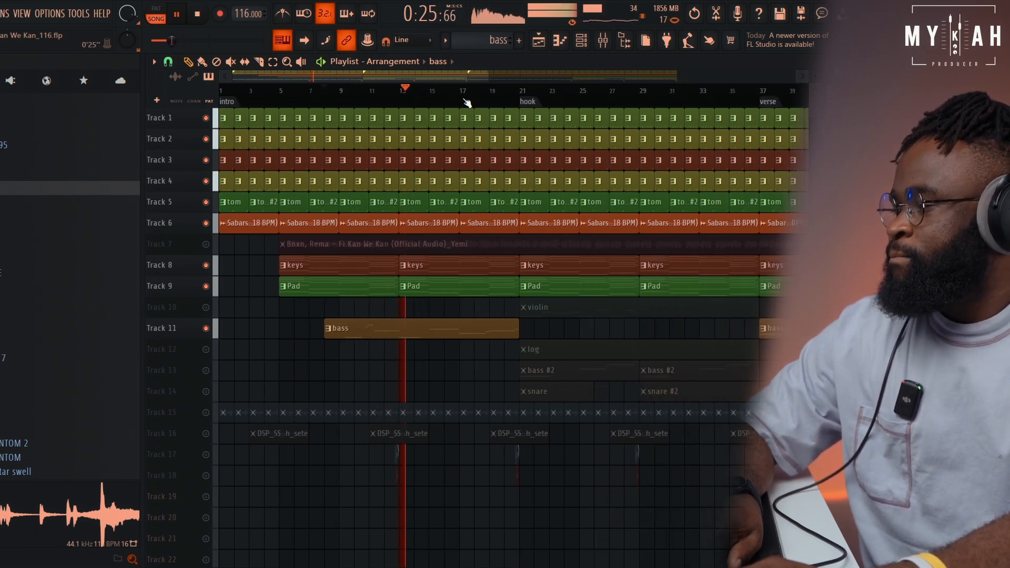
scroll(467, 104, down, 1)
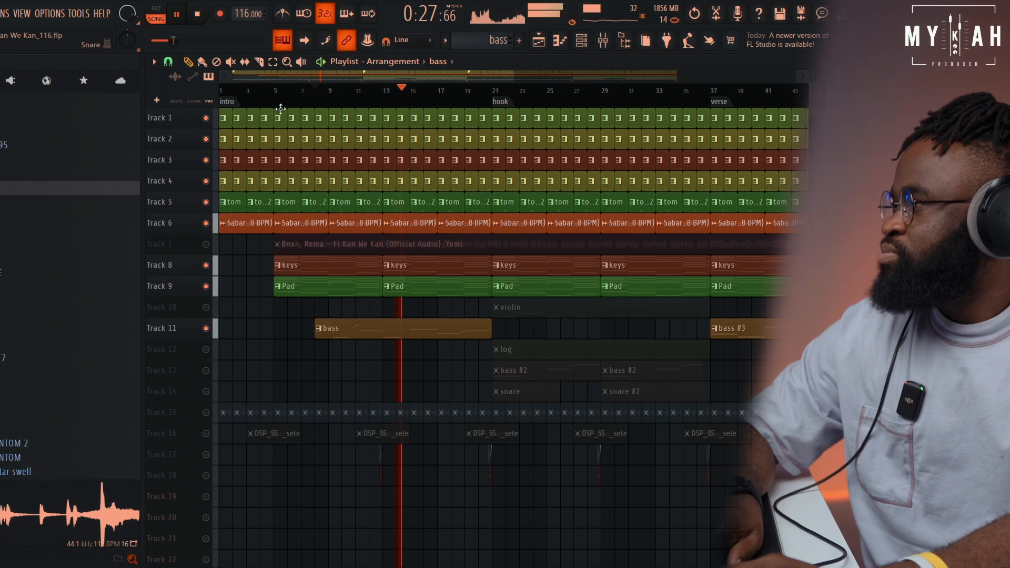
click(199, 15)
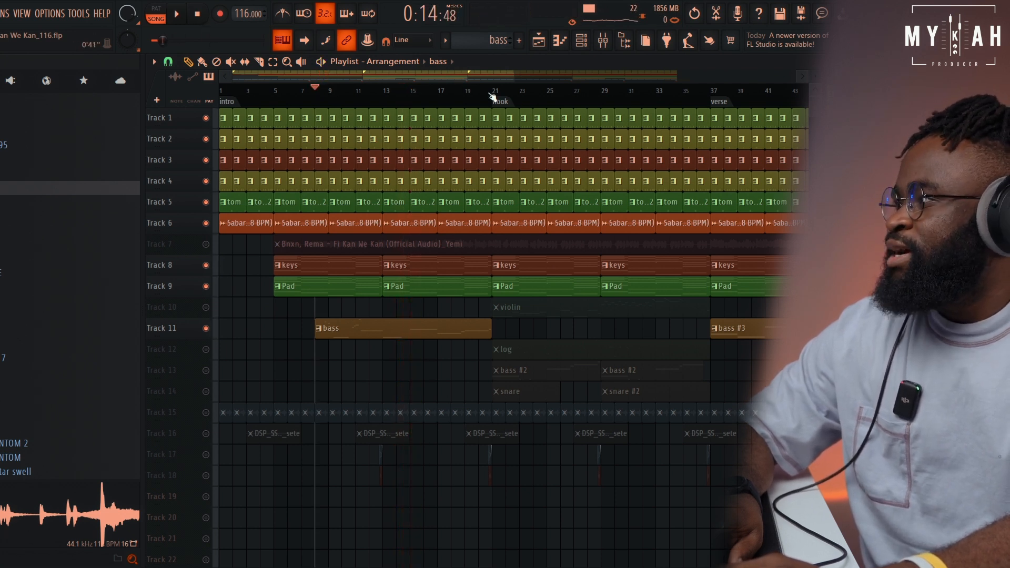
Unmute the violin on Track 10 and play its Kontakt notes in the piano roll in pattern mode
scroll(489, 95, down, 2)
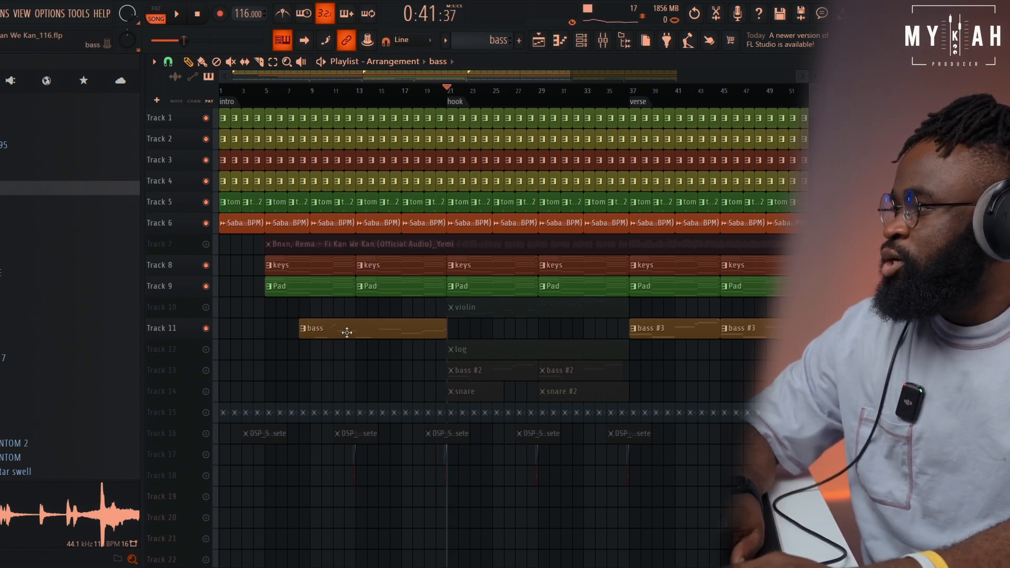
click(205, 307)
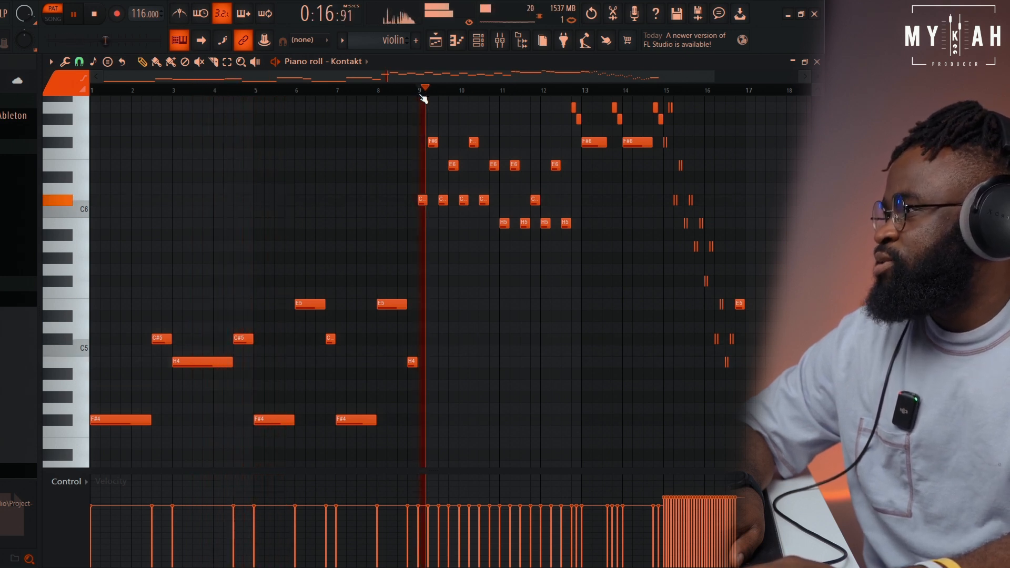
scroll(423, 99, down, 2)
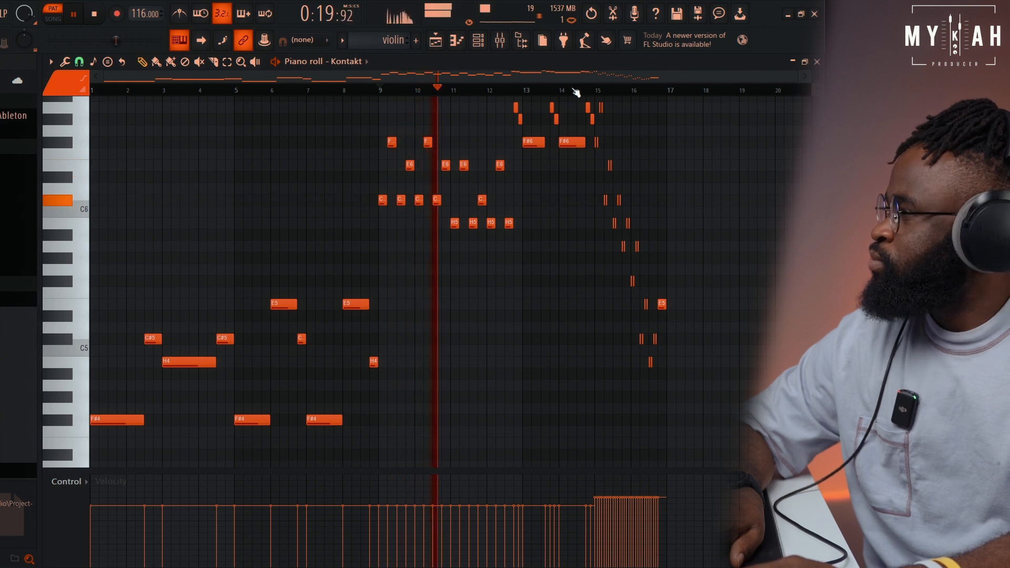
scroll(542, 211, up, 3)
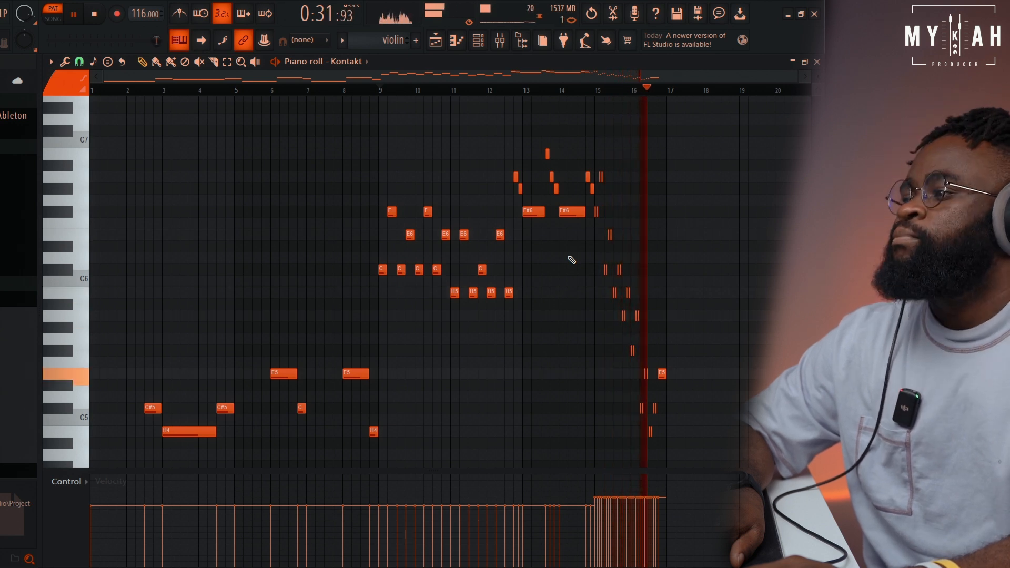
click(94, 14)
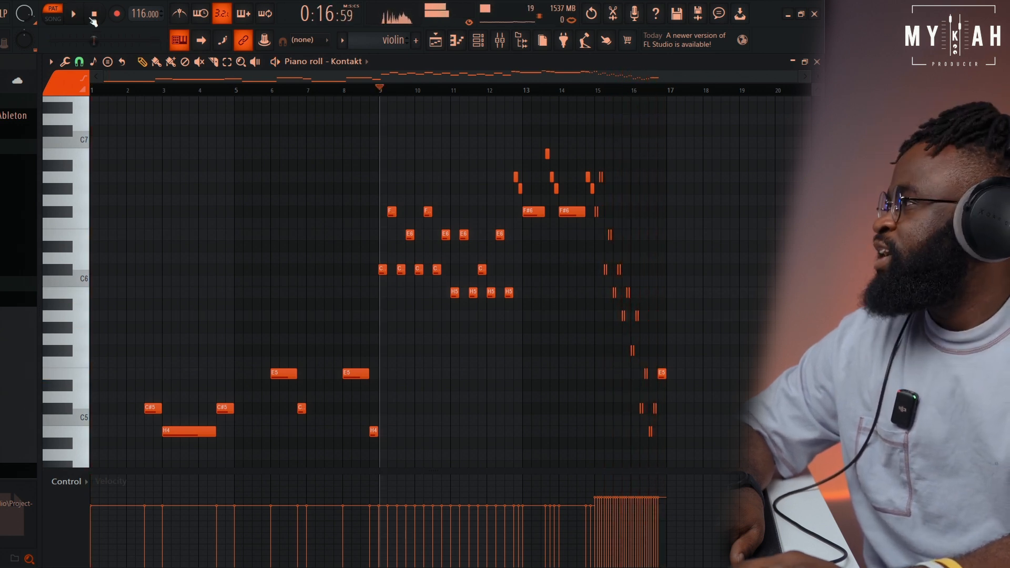
Zoom the playlist in on the hook and leave only Tracks 1 to 10 unmuted, including the violin
click(436, 40)
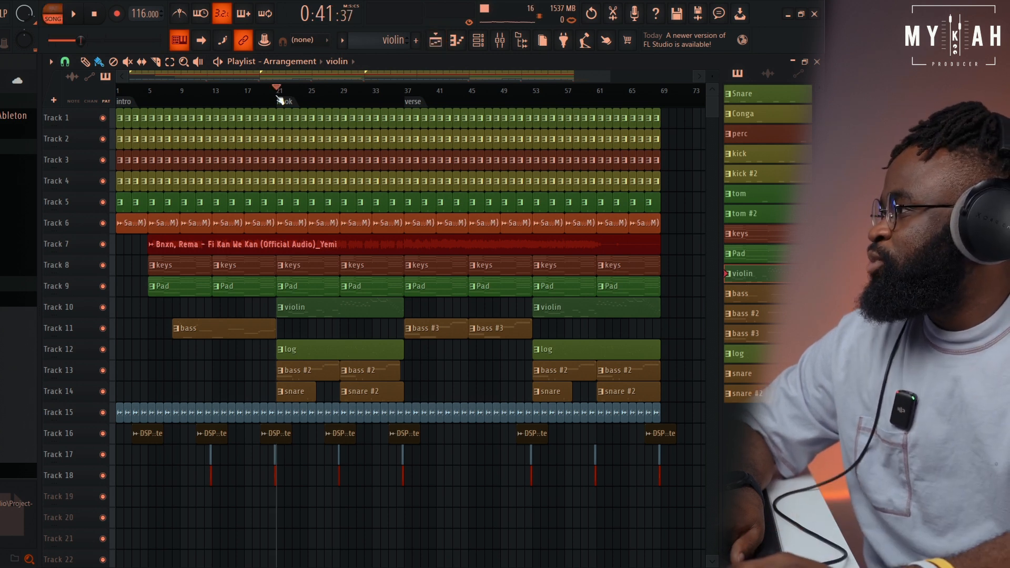
drag(281, 100, 280, 191)
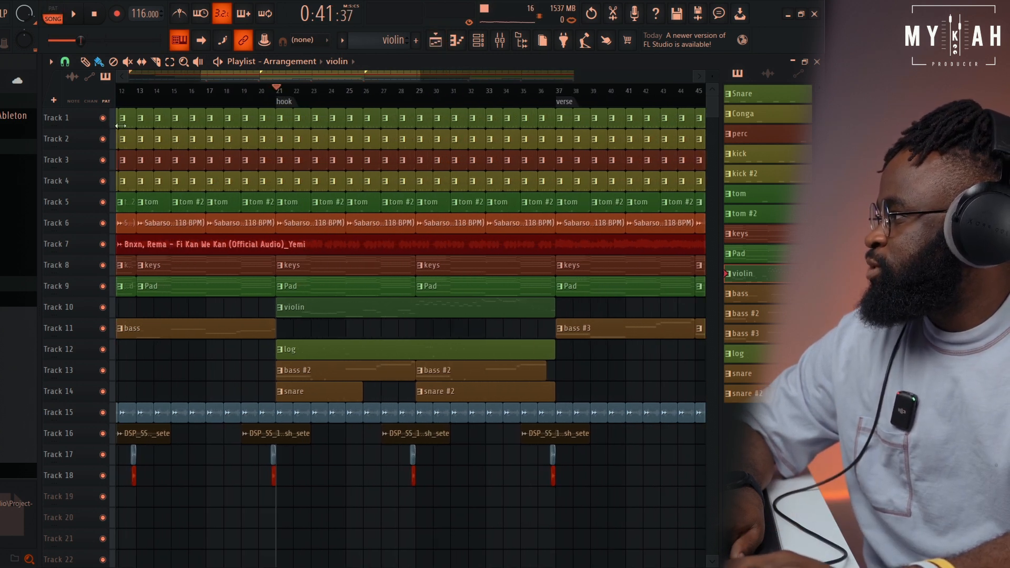
right_click(103, 119)
drag(103, 139, 102, 233)
drag(105, 270, 107, 290)
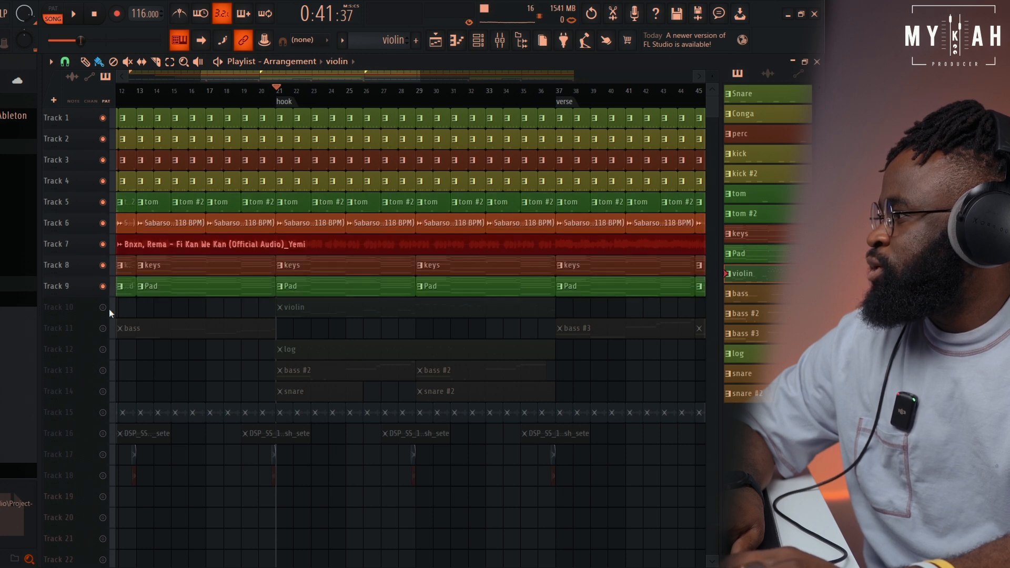
click(103, 308)
Play the hook from bar 21 in song mode with the vocal on Track 7 muted
key(space)
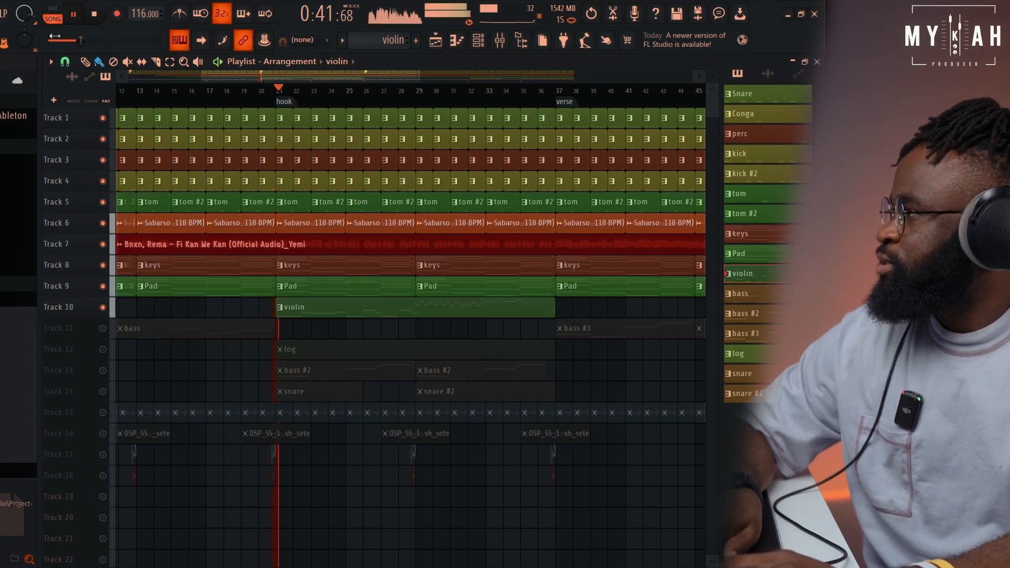
click(103, 245)
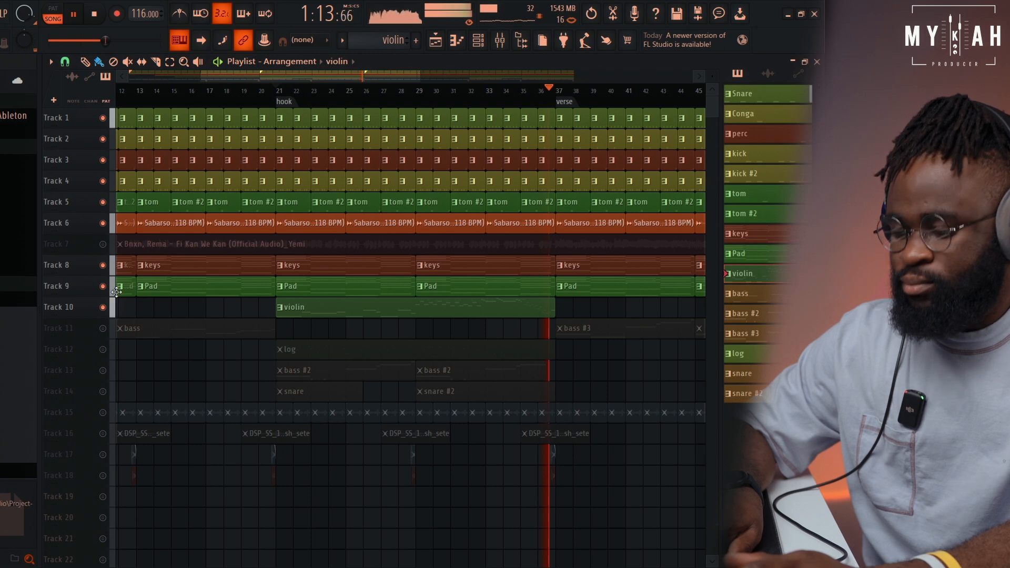
key(space)
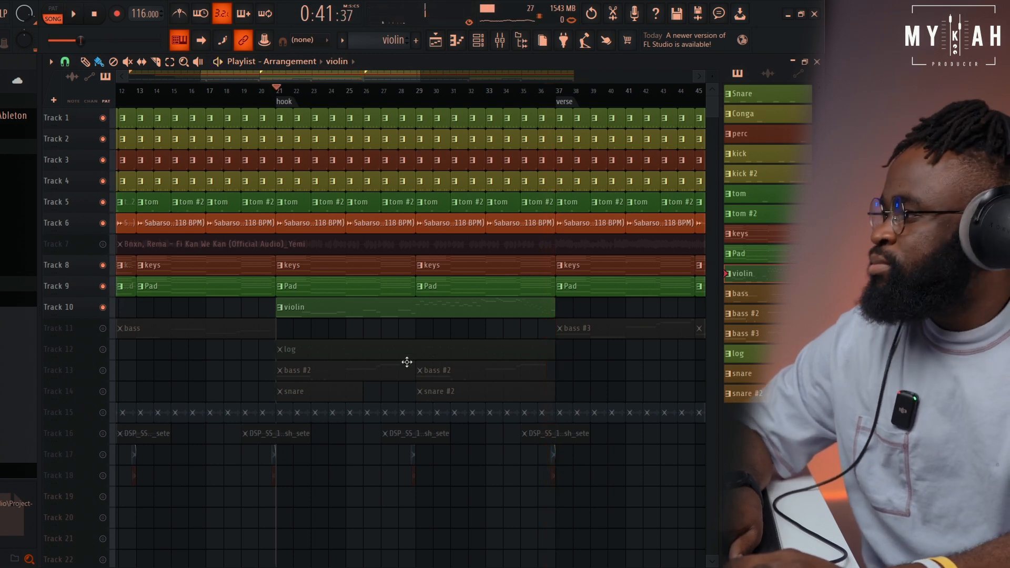
Unmute the log on Track 12 and open its CPA_YAN_bass_log_periodt_C notes in the piano roll
click(103, 350)
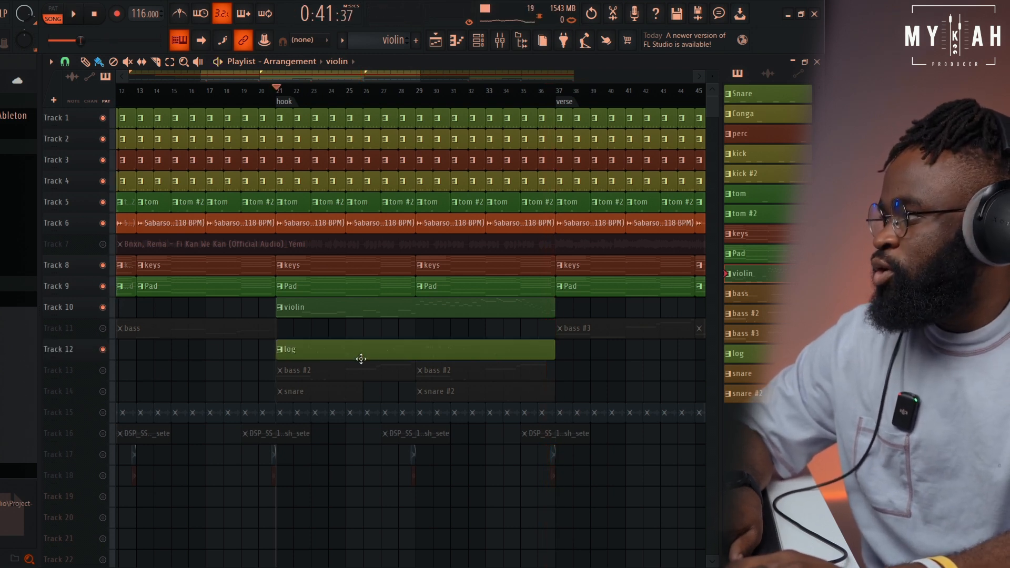
click(478, 40)
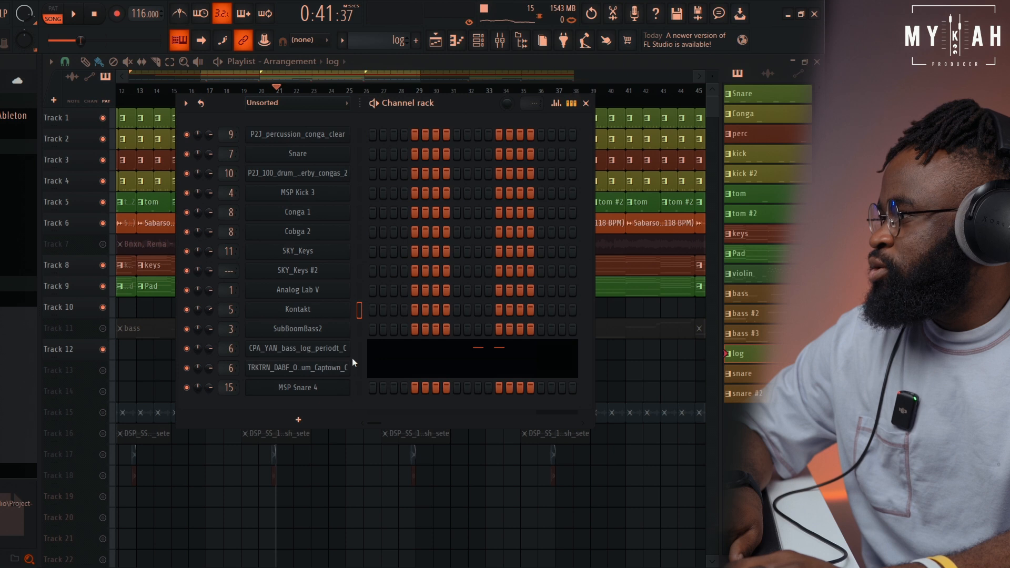
click(395, 354)
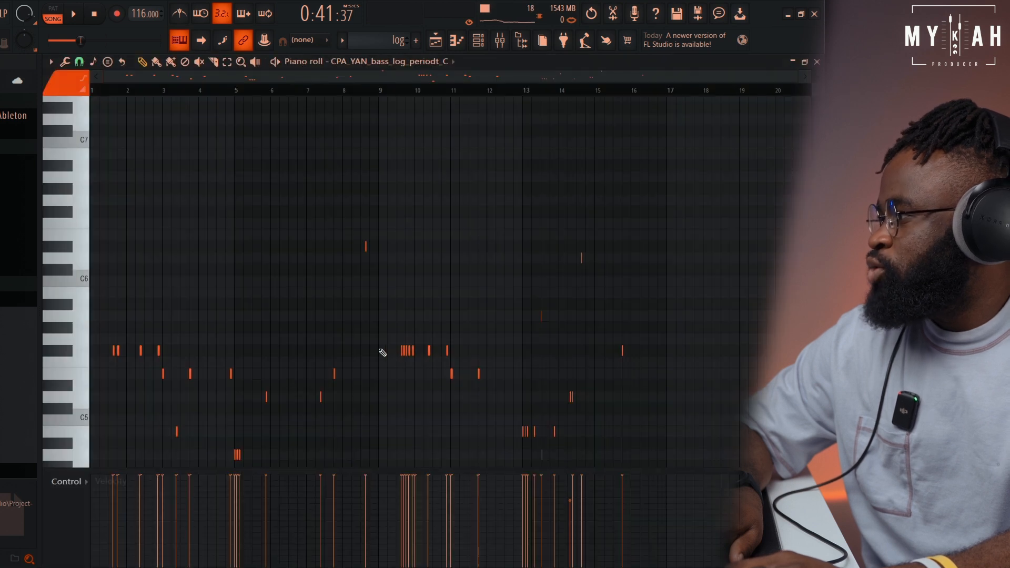
scroll(393, 401, down, 3)
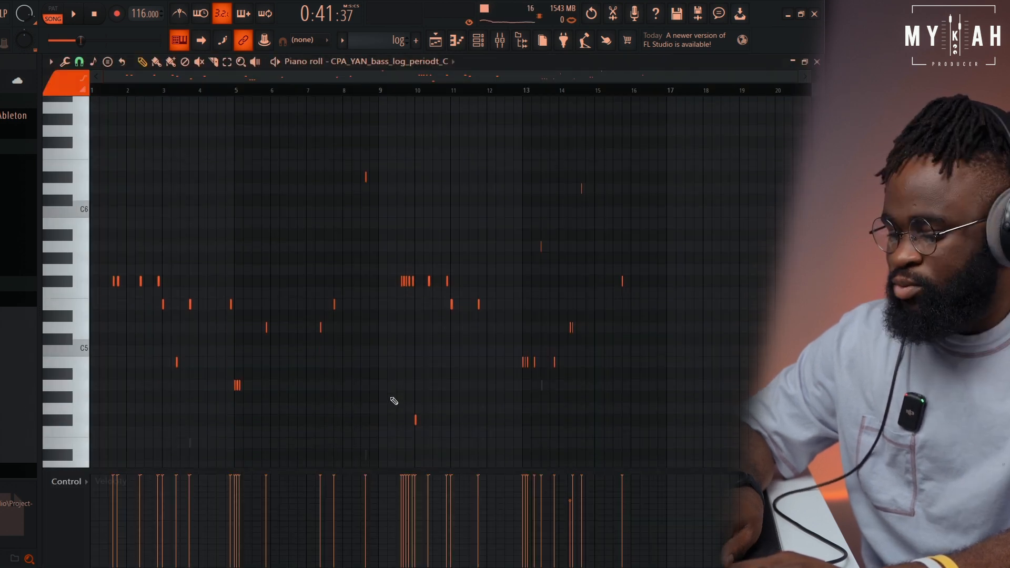
Play the hook in song mode while following the log notes, ending back in the playlist
key(space)
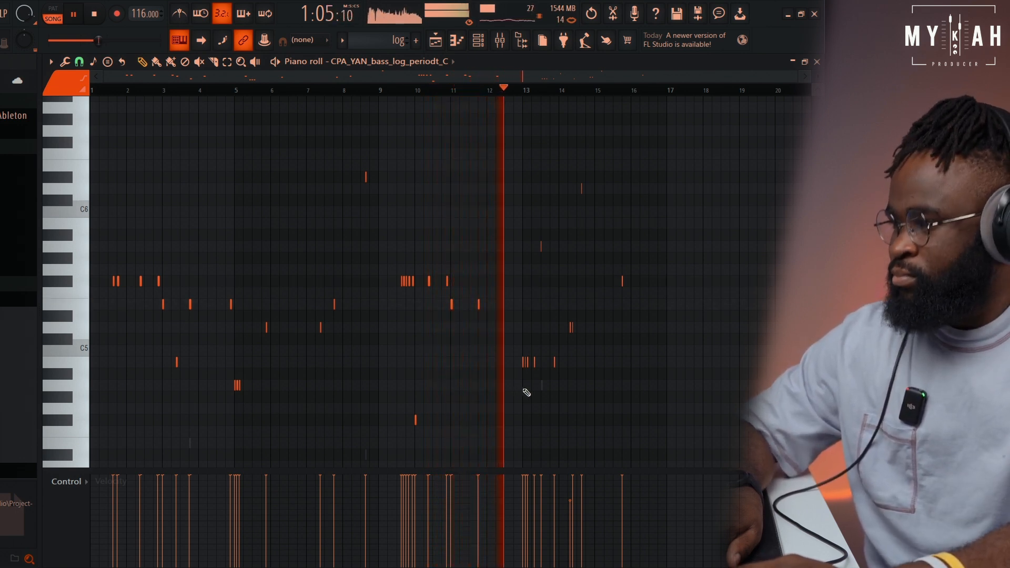
click(433, 40)
key(space)
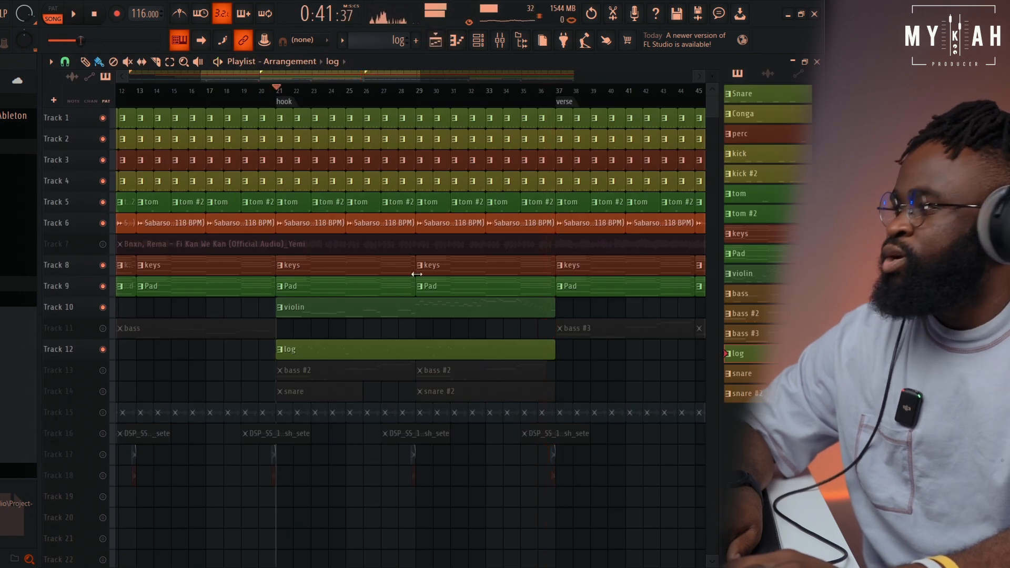
Unmute bass #2 on Track 13 and open its SubBoomBass2 notes in the piano roll
click(103, 371)
click(292, 370)
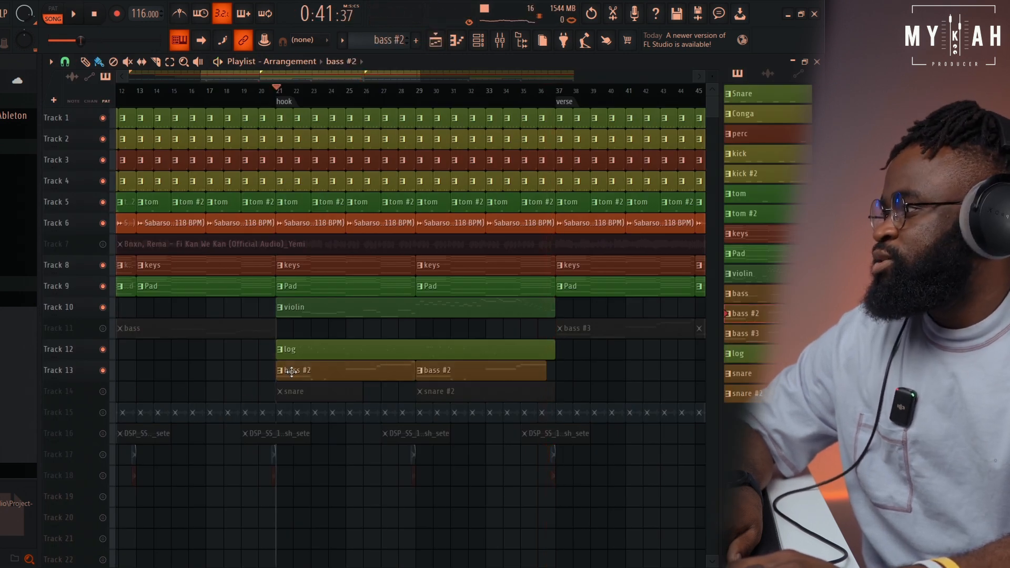
click(456, 40)
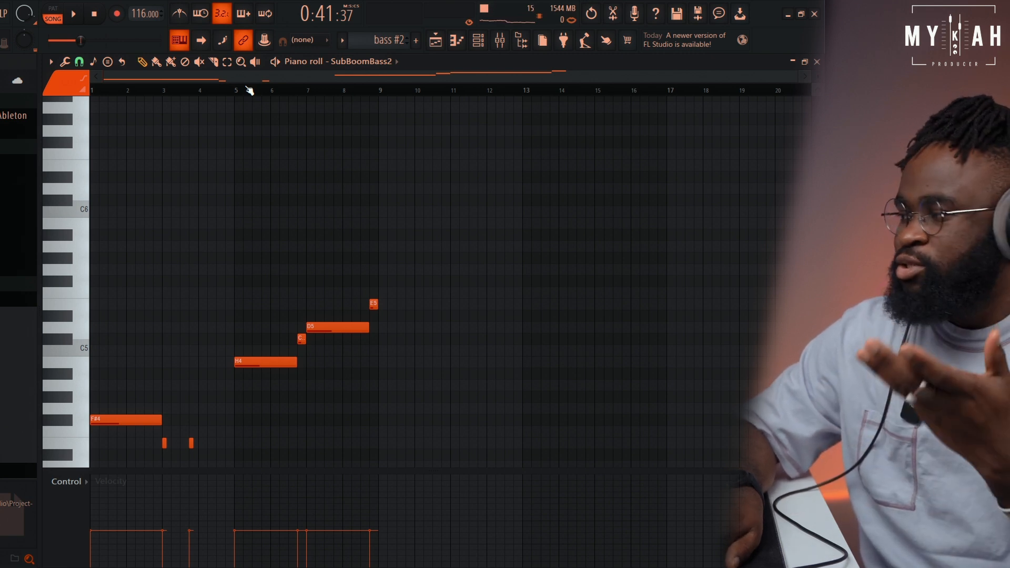
Play bass #2 with the hook in song mode, following its notes in the piano roll and its clips in the playlist
key(space)
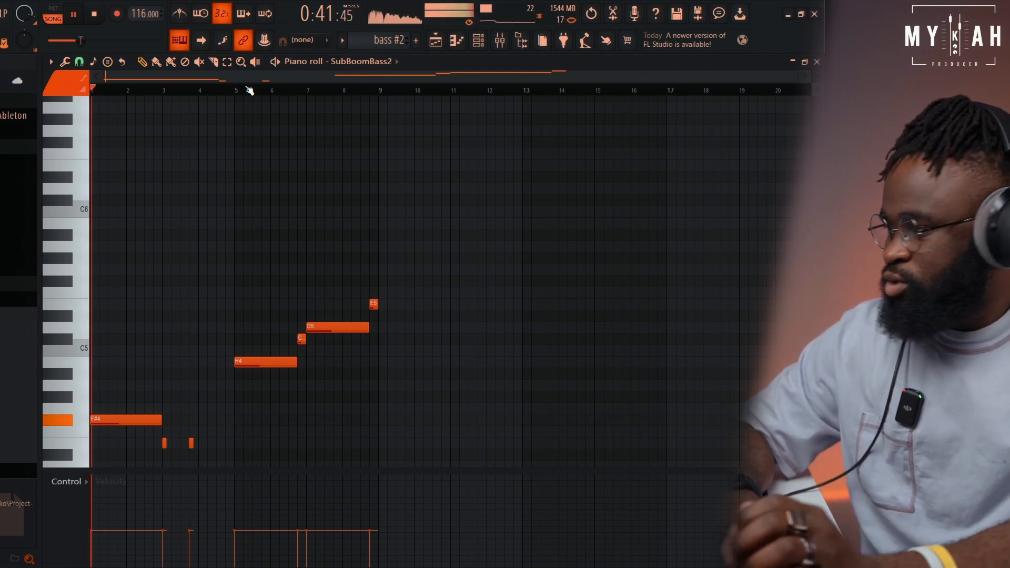
scroll(264, 228, down, 3)
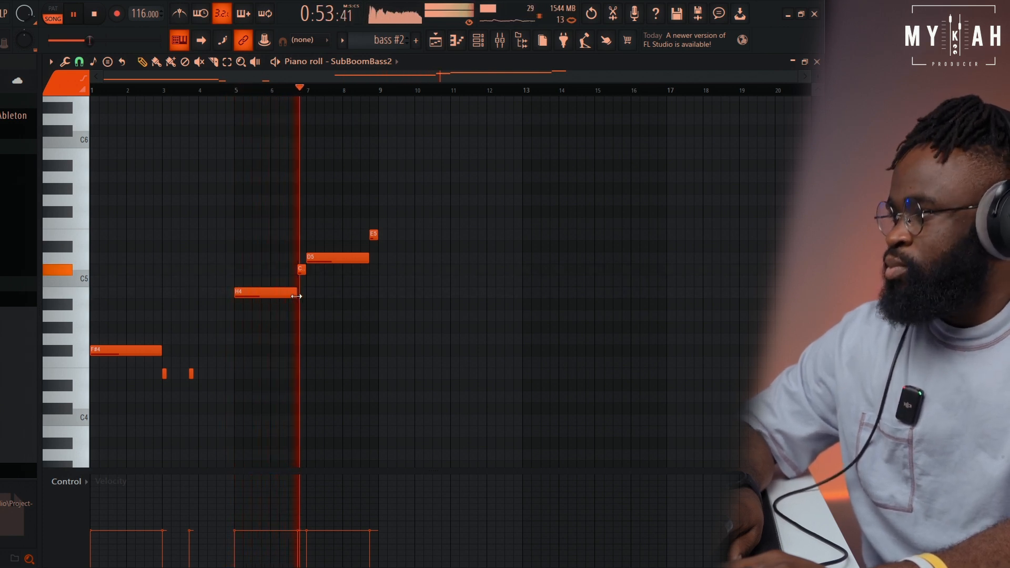
click(437, 42)
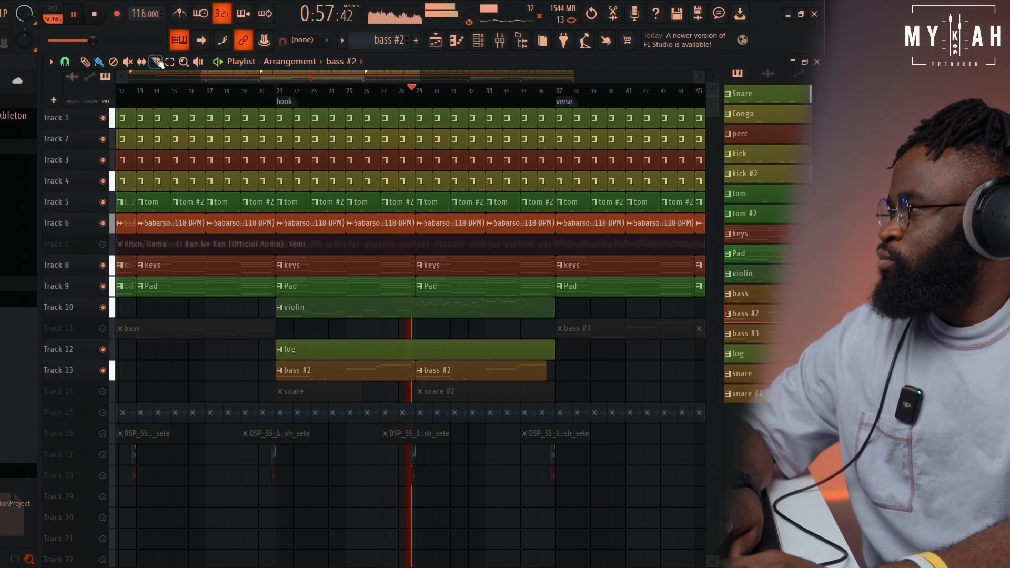
click(94, 15)
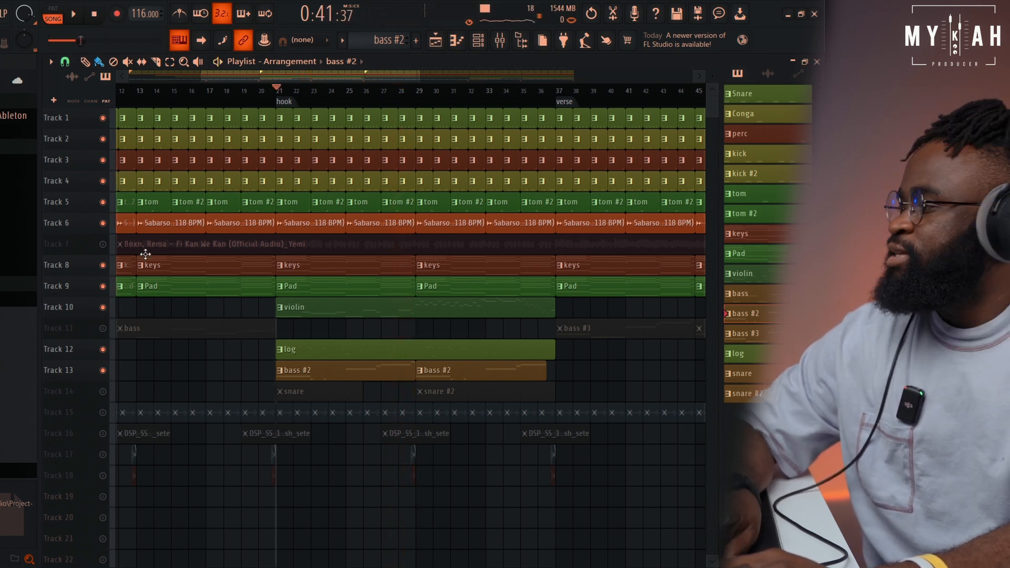
Unmute the snare on Track 14 and zoom in on its MSP Snare 4 notes in the piano roll
click(103, 391)
double_click(317, 397)
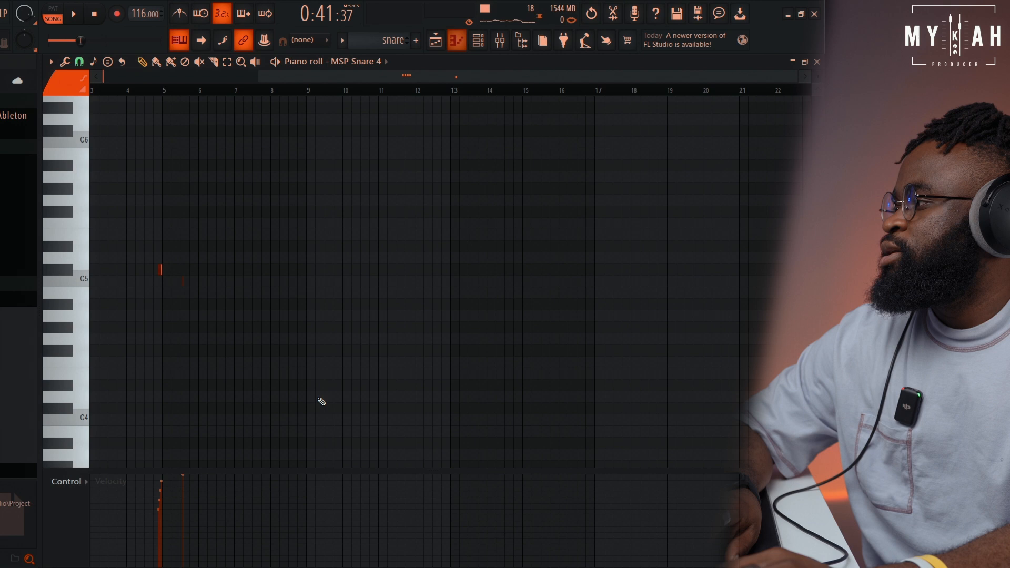
drag(316, 79, 29, 93)
scroll(210, 92, up, 3)
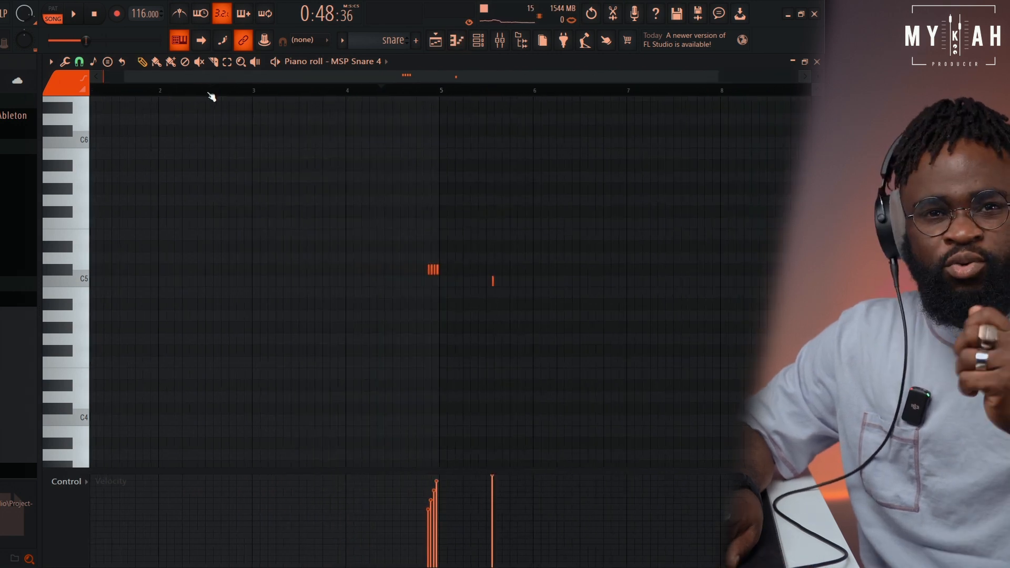
Play the snare notes in song mode and follow the snare and snare #2 clips through the hook in the playlist
key(space)
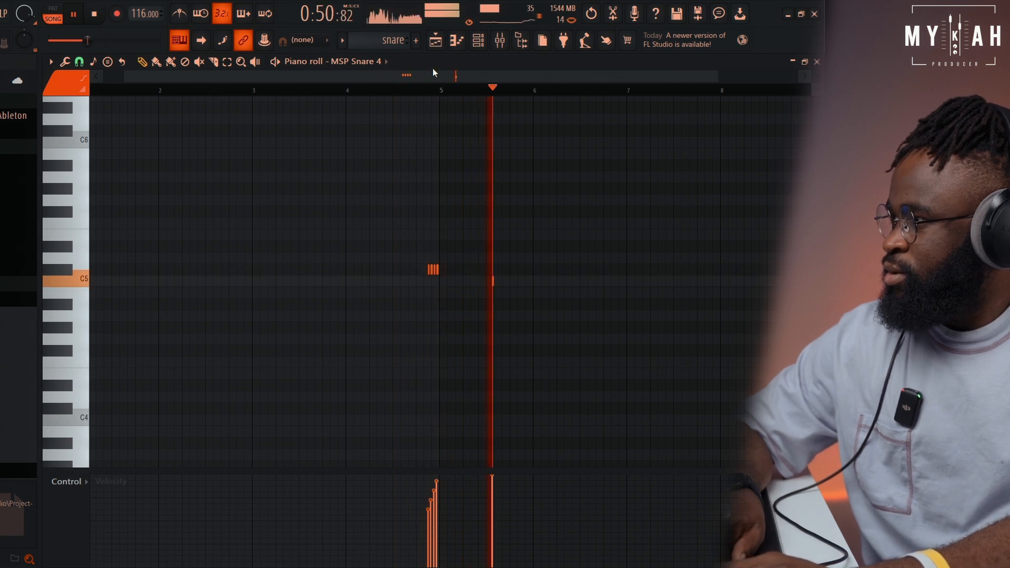
click(437, 39)
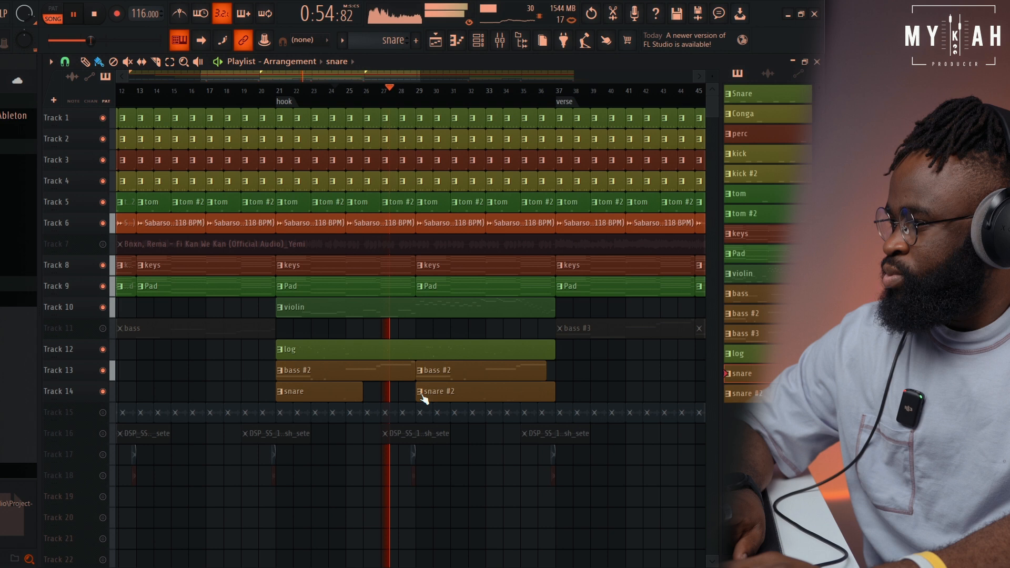
scroll(487, 370, up, 5)
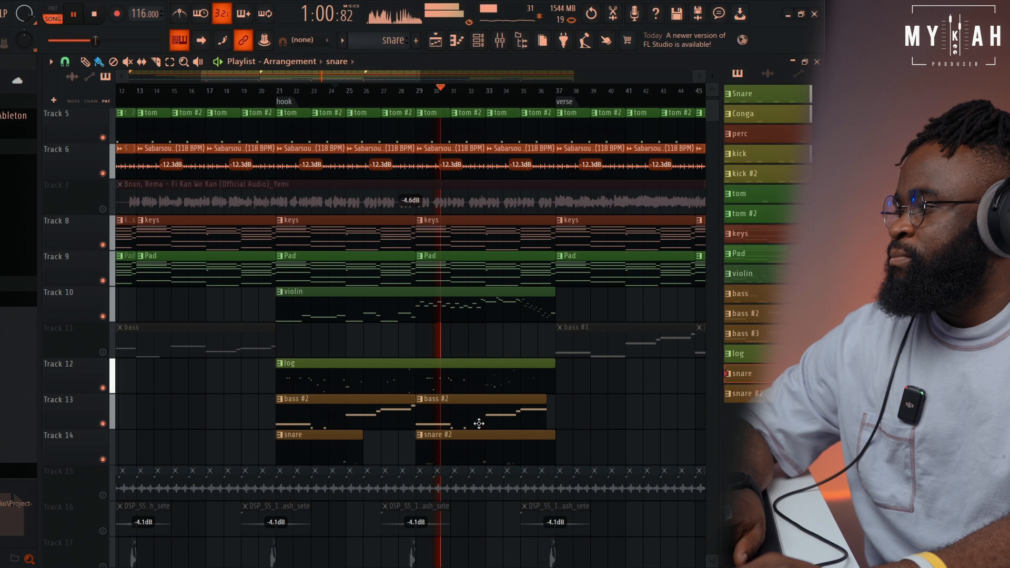
scroll(478, 420, down, 1)
drag(354, 77, 372, 78)
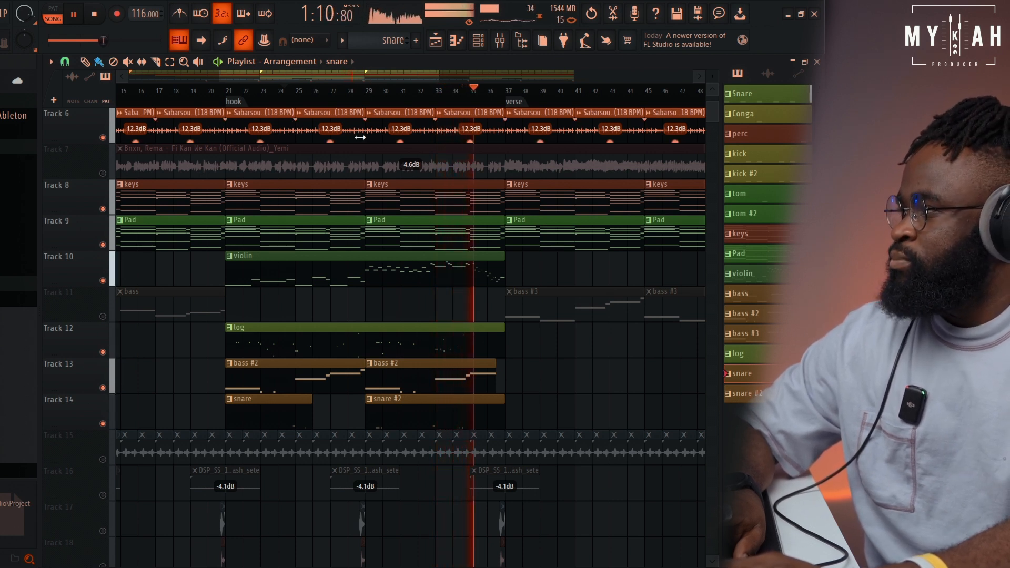
scroll(390, 99, down, 2)
scroll(391, 99, down, 3)
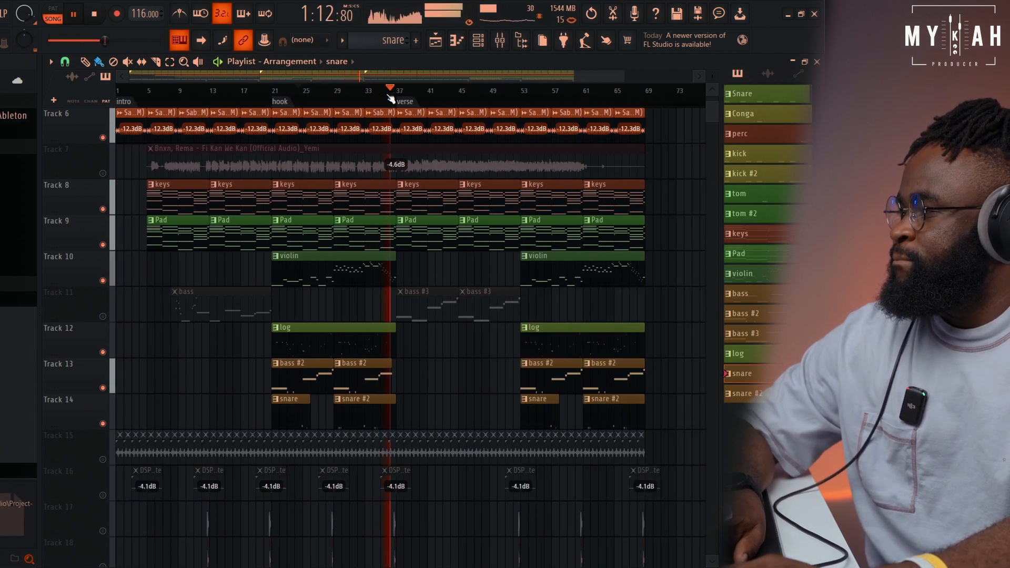
click(95, 15)
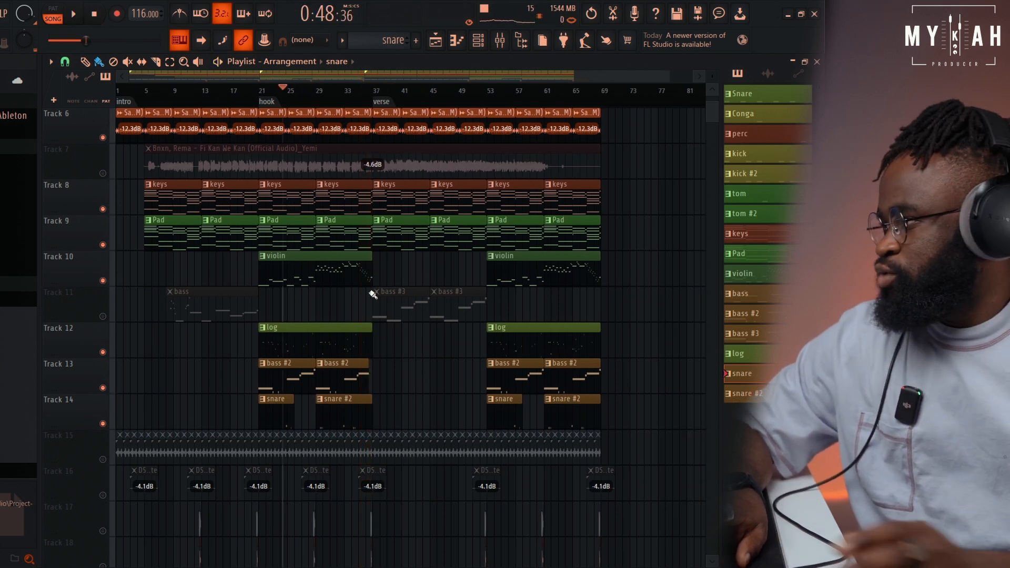
View the audio clip settings of the Fi Kan We Kan vocal and unmute it on Track 7
double_click(317, 161)
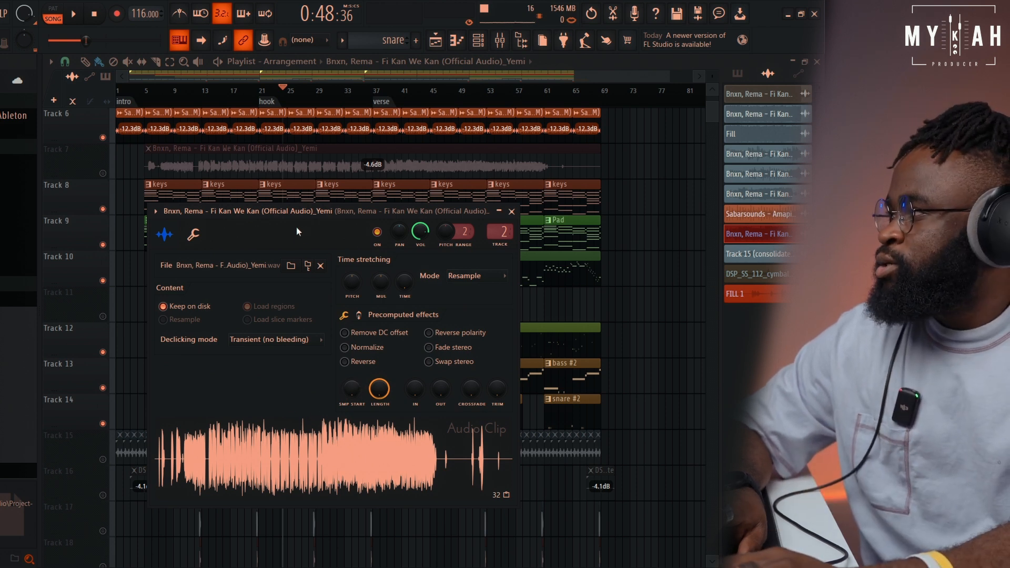
click(103, 173)
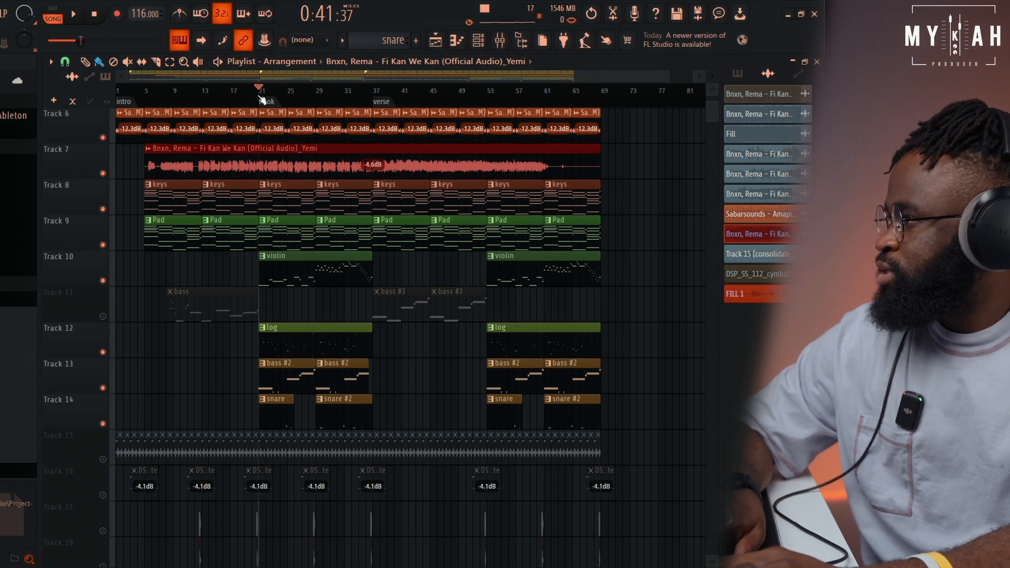
Play the hook with the vocal from bar 21 up to the verse while looking over all active tracks
key(space)
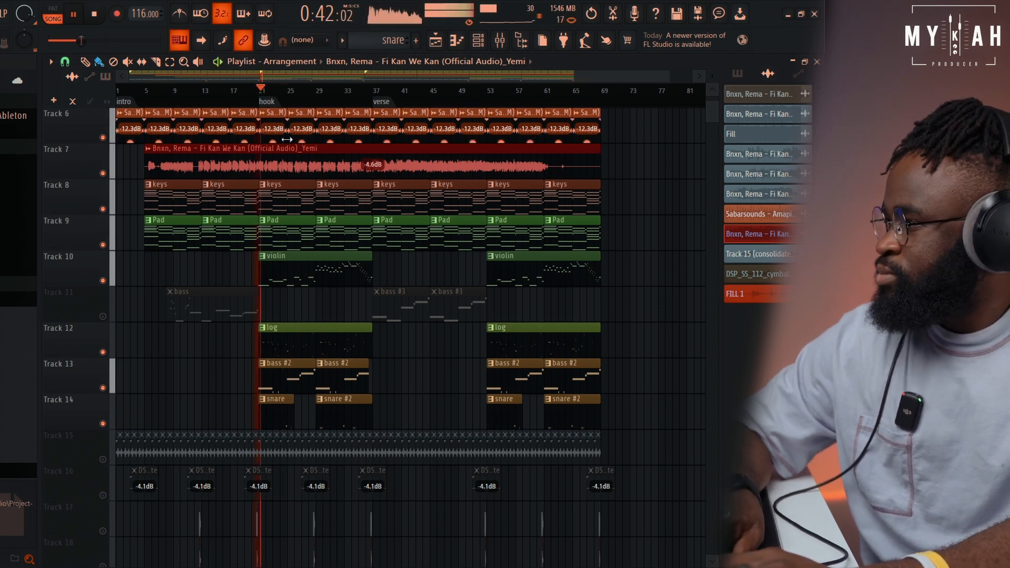
scroll(265, 97, up, 5)
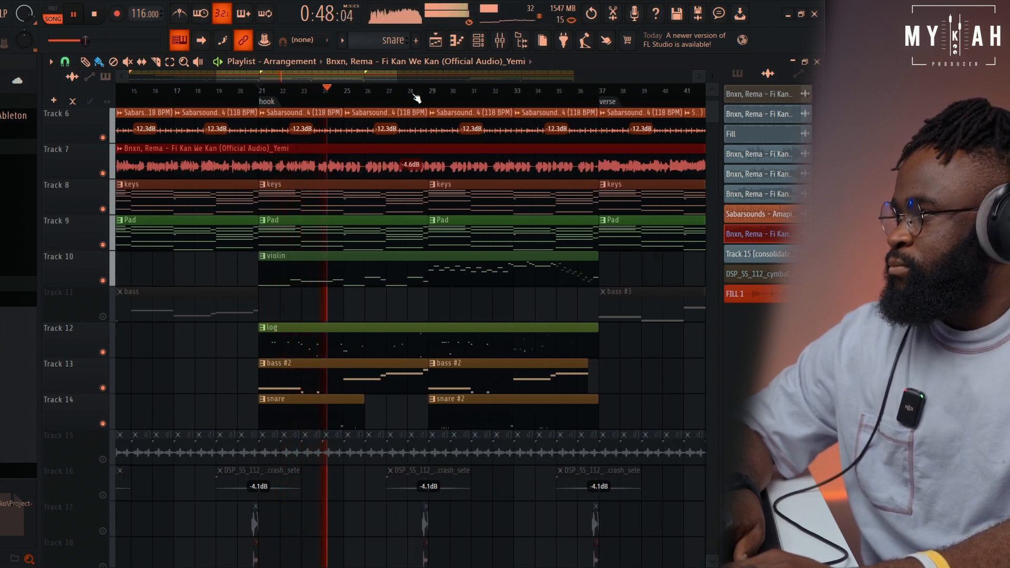
scroll(417, 97, down, 3)
scroll(417, 97, down, 4)
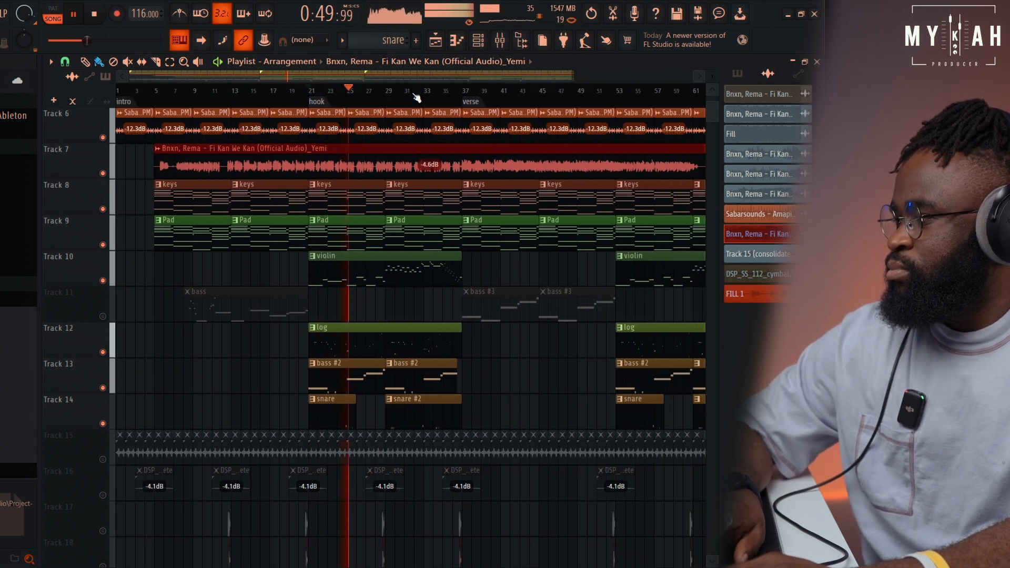
scroll(427, 230, up, 2)
scroll(427, 230, up, 3)
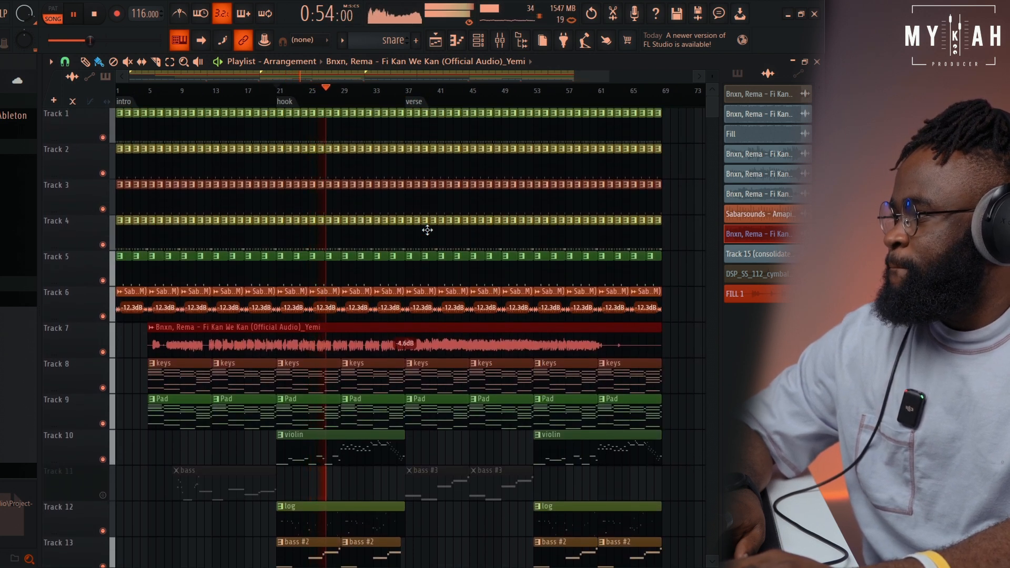
scroll(427, 230, down, 2)
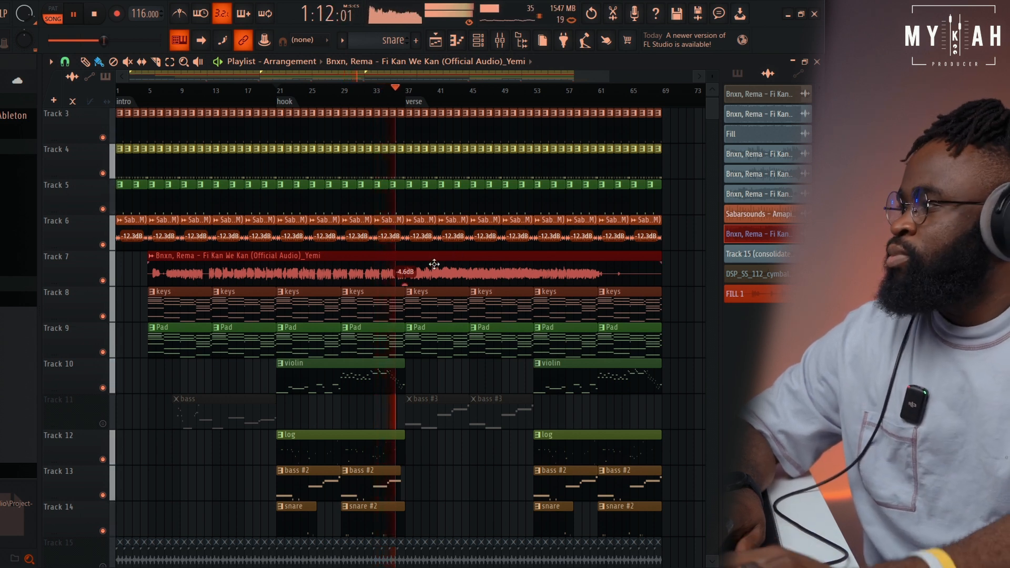
click(94, 14)
Unmute the consolidated audio loop on Track 15 and view its audio clip settings
scroll(557, 428, down, 3)
scroll(557, 428, down, 1)
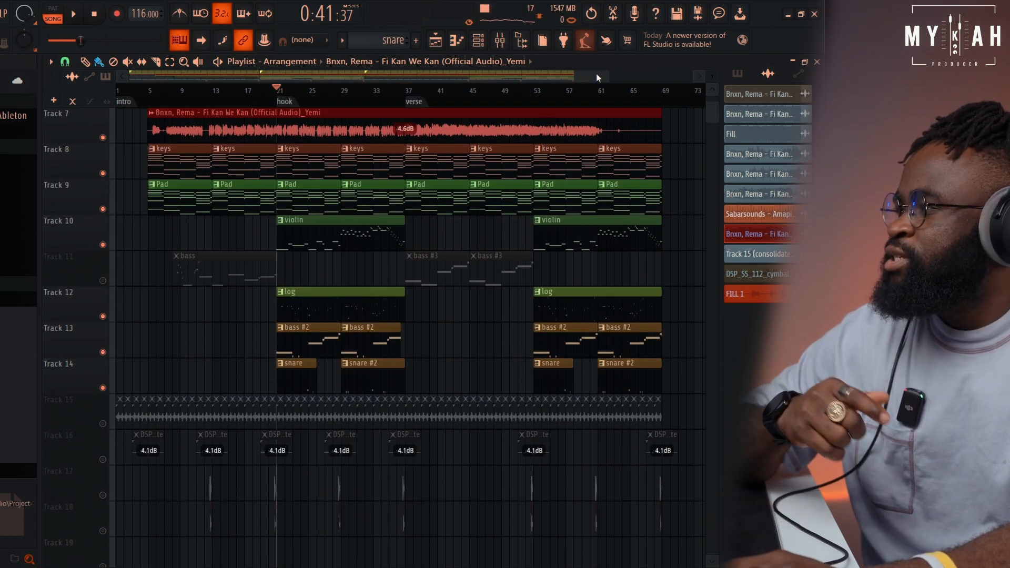
drag(607, 77, 250, 113)
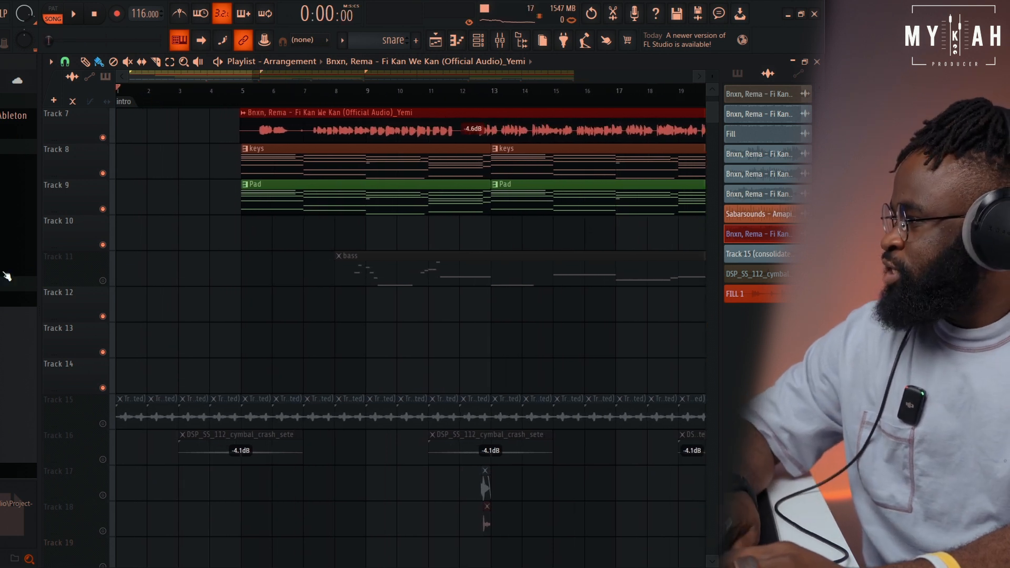
click(103, 424)
double_click(129, 420)
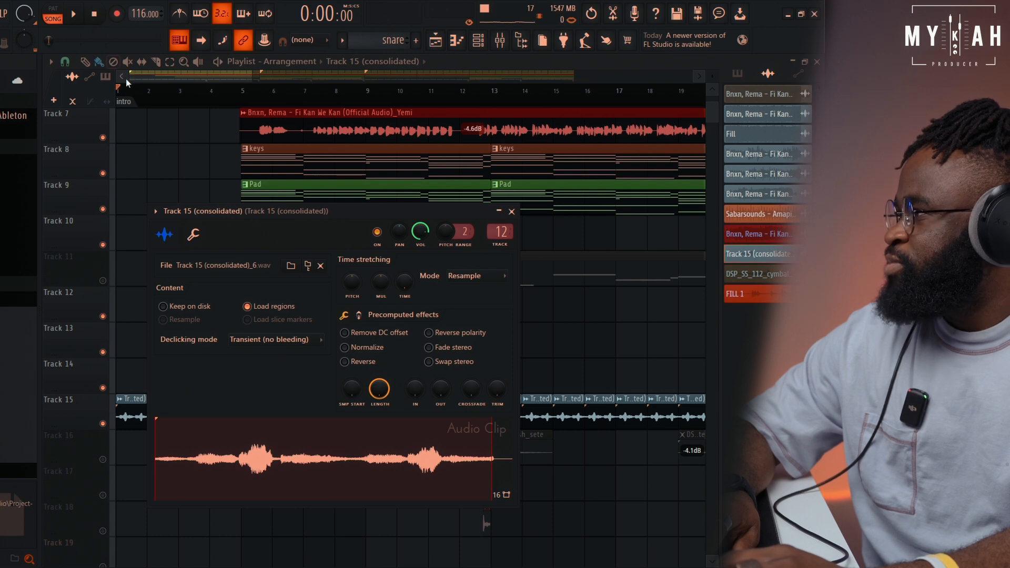
Close the clip settings and unmute all remaining tracks, including the bass on Track 11, the cymbal crashes on Track 16 and the fills on Tracks 17 and 18
click(116, 104)
scroll(143, 97, down, 8)
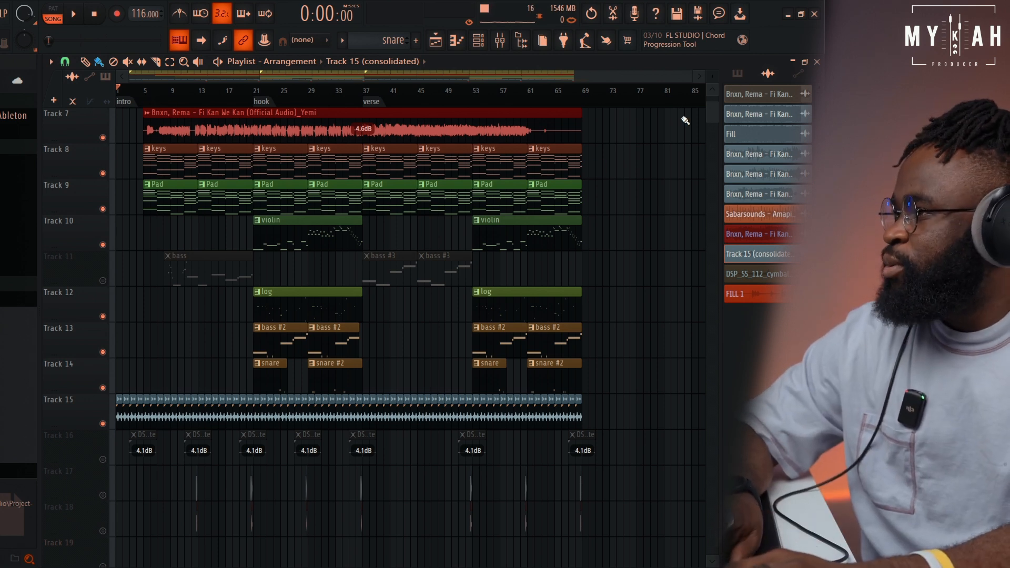
ctrl+click(102, 459)
ctrl+click(102, 459)
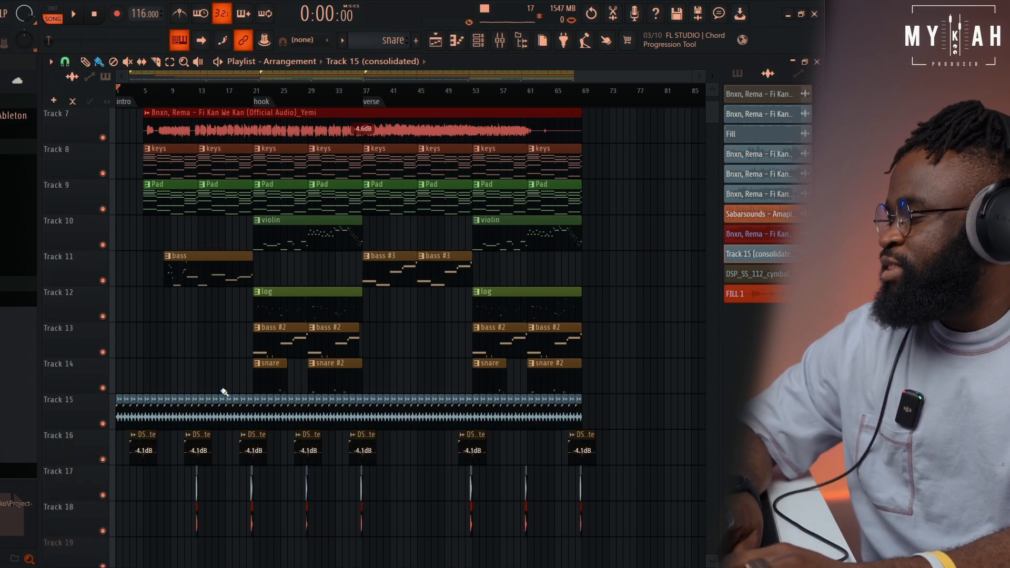
Play the full arrangement from the intro while looking over all the tracks in the playlist
key(space)
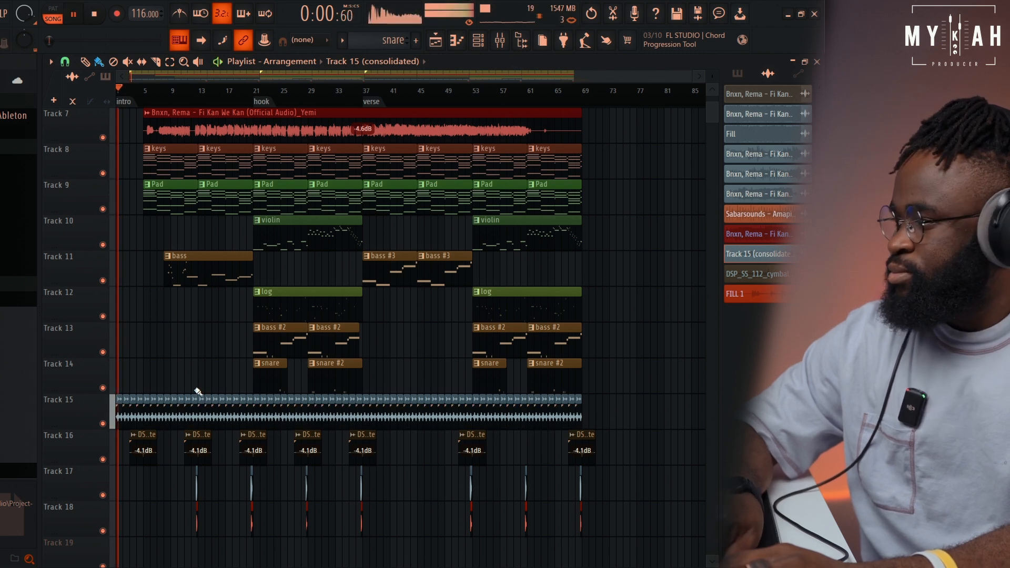
scroll(431, 357, up, 5)
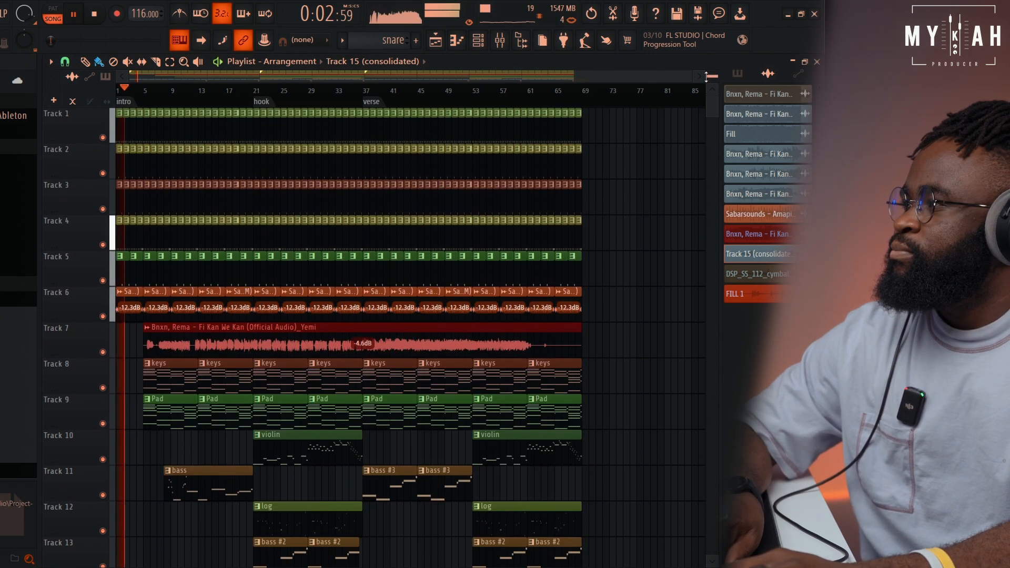
scroll(461, 370, down, 2)
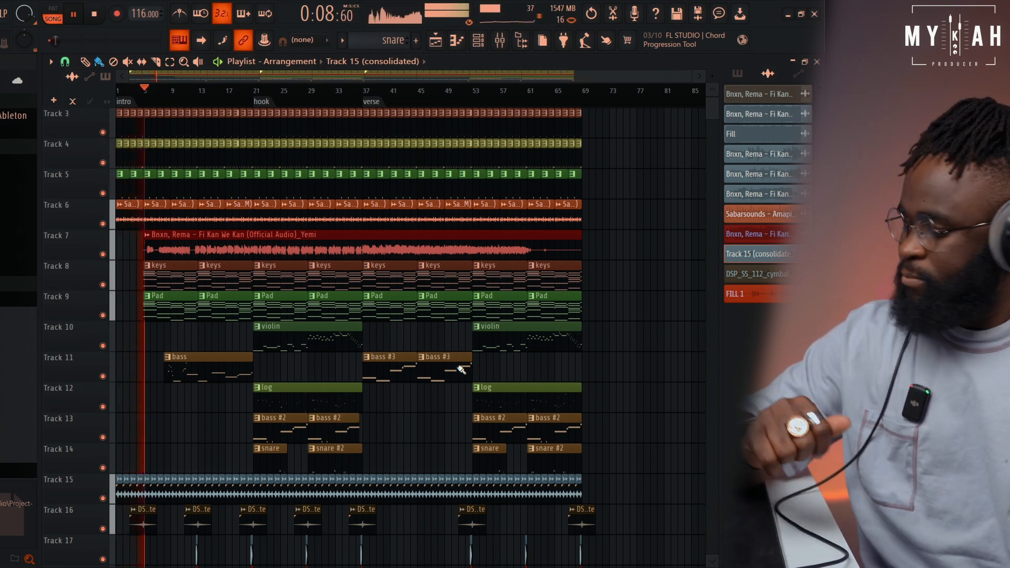
Mute the vocal on Track 7 and view the Master channel and track levels in the mixer during playback
click(103, 254)
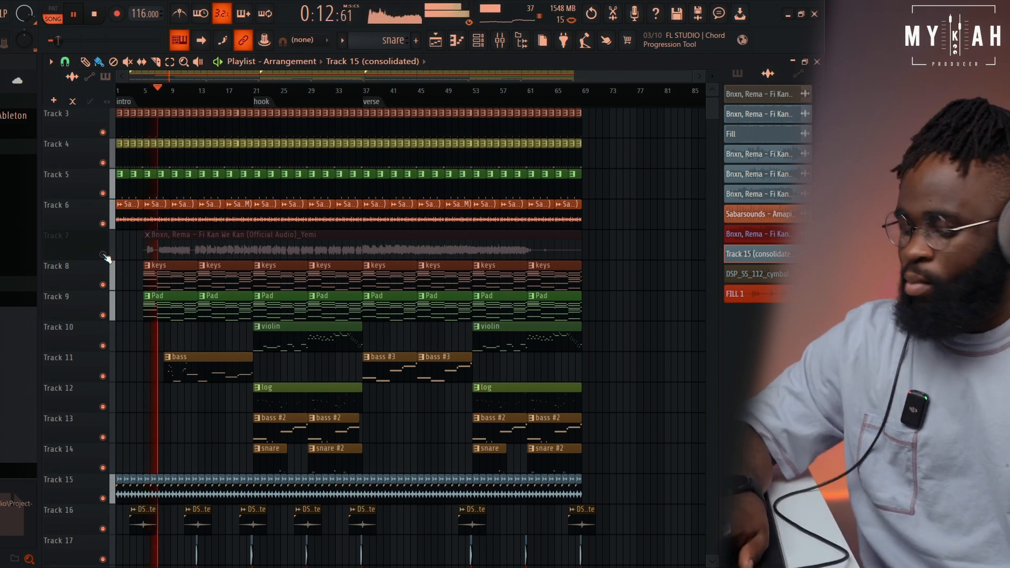
click(500, 40)
click(246, 204)
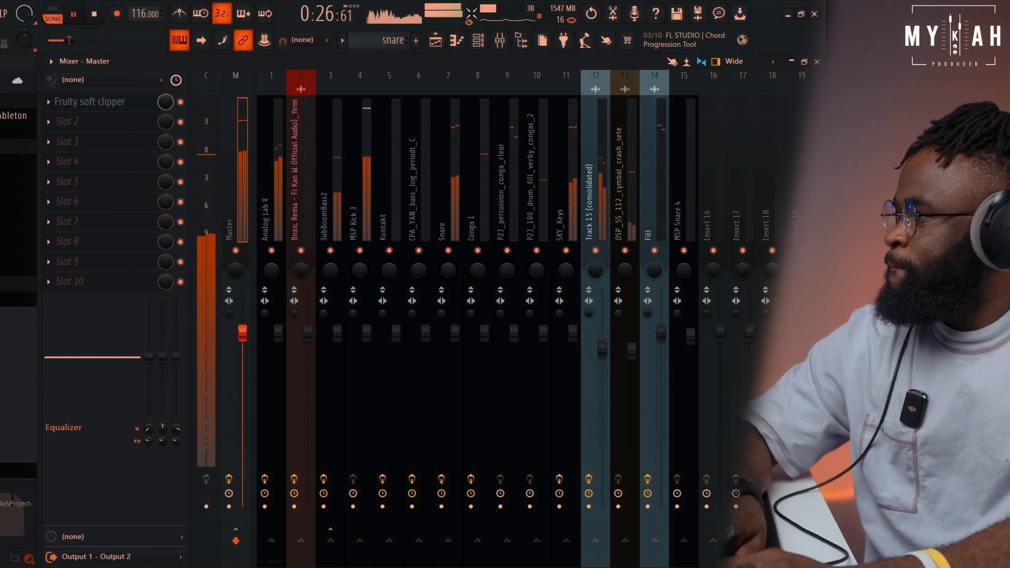
Return to the playlist and alternately unmute and mute the Track 7 vocal during playback to compare the beat with and without it, leaving it on
click(445, 39)
click(108, 256)
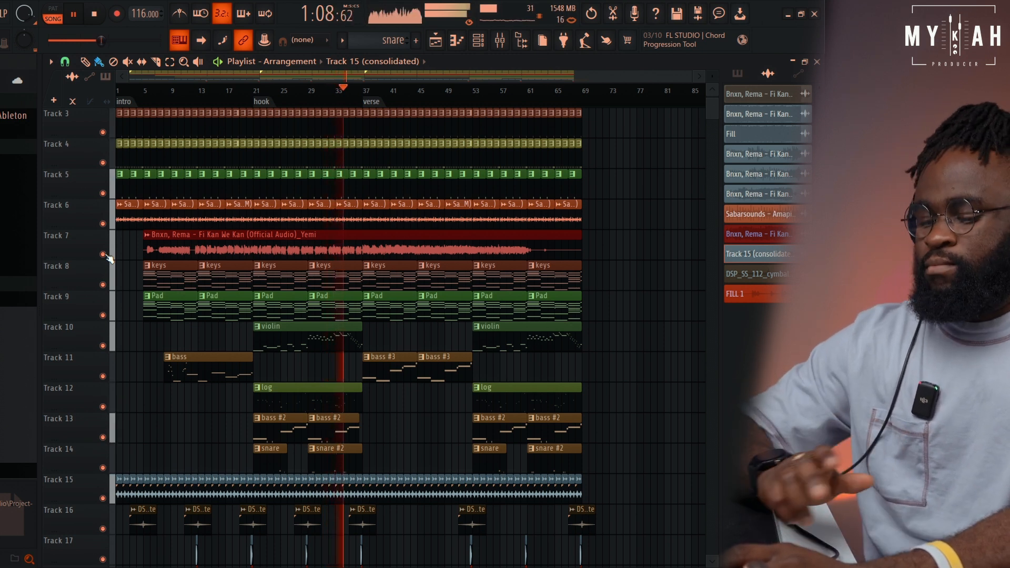
click(104, 254)
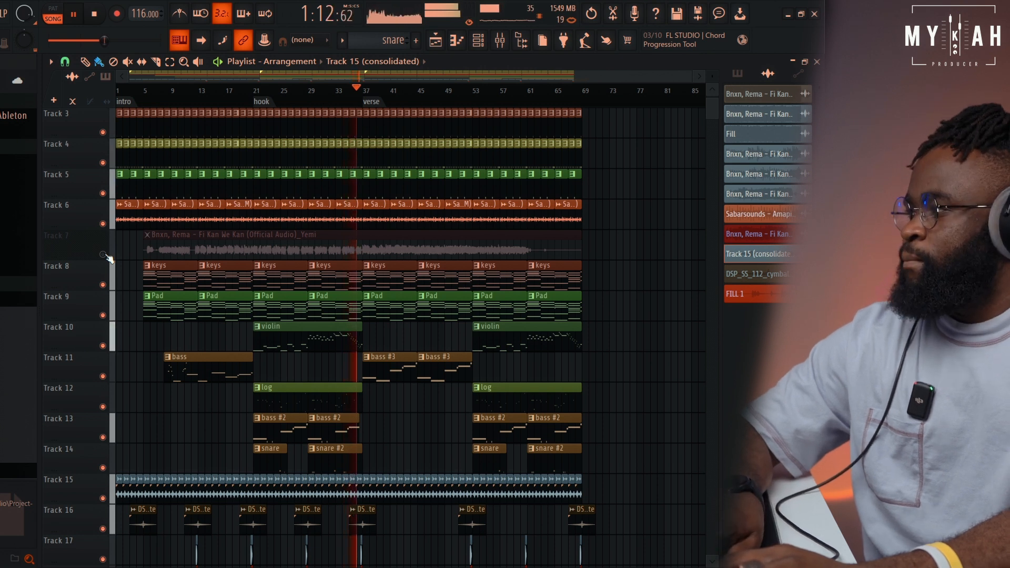
click(104, 254)
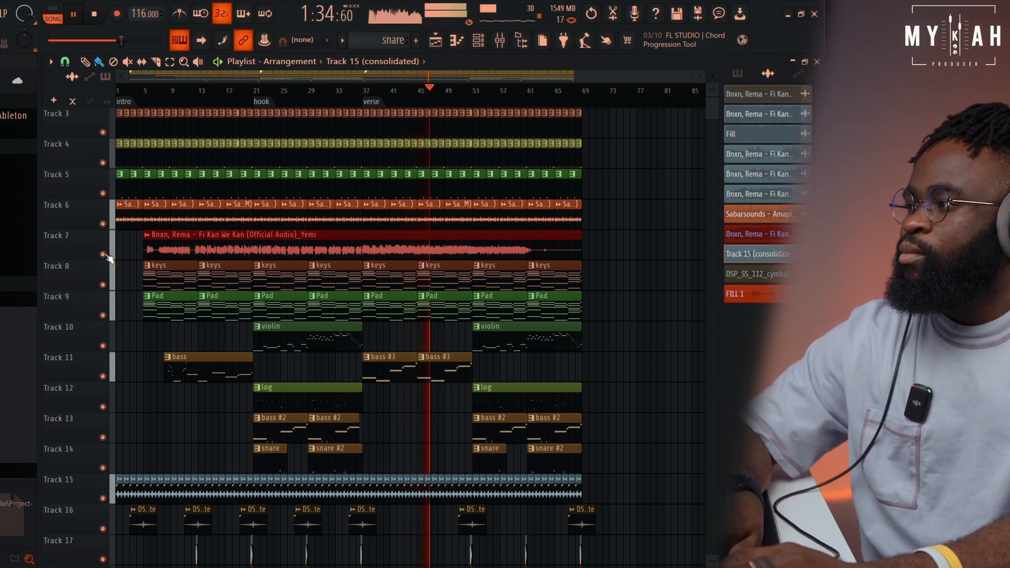
click(103, 255)
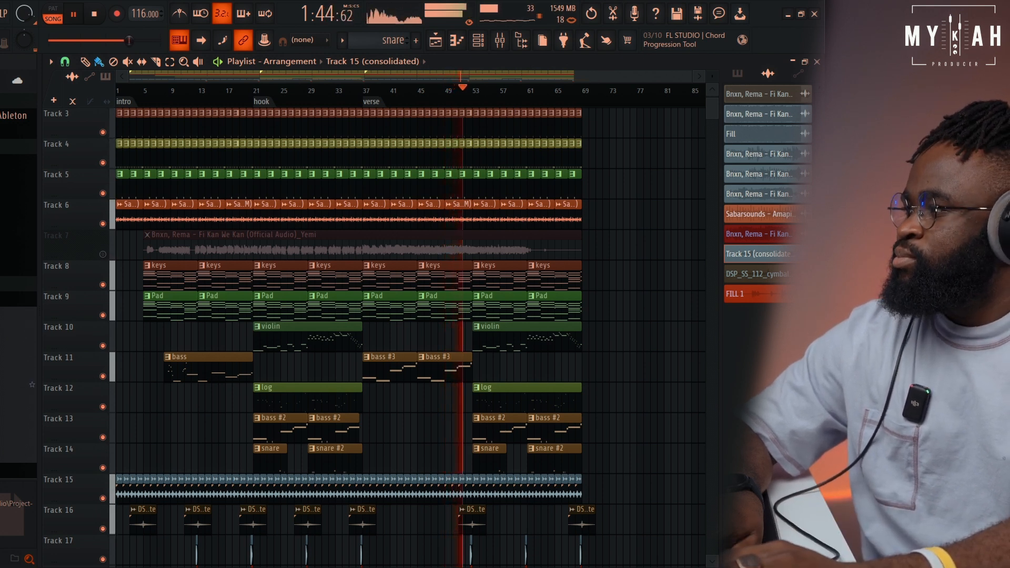
click(102, 255)
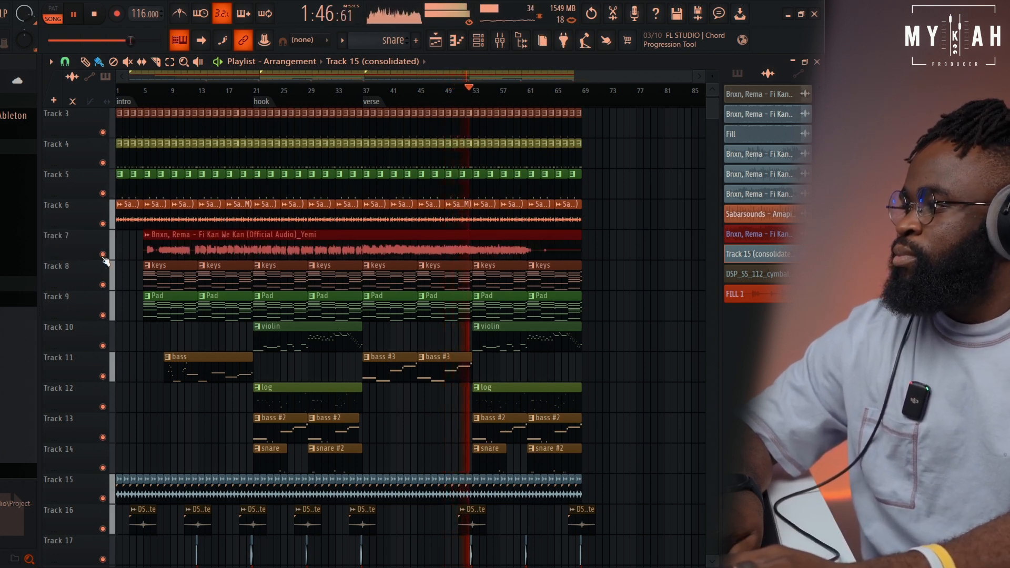